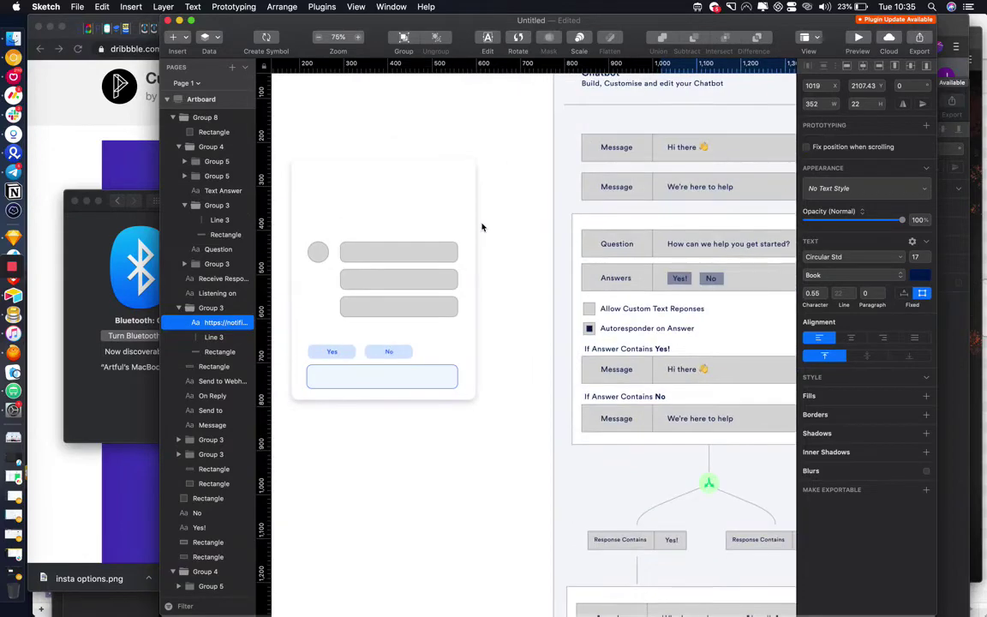
pyautogui.scroll(-3, 483, 227)
pyautogui.scroll(4, 482, 227)
pyautogui.scroll(-3, 482, 227)
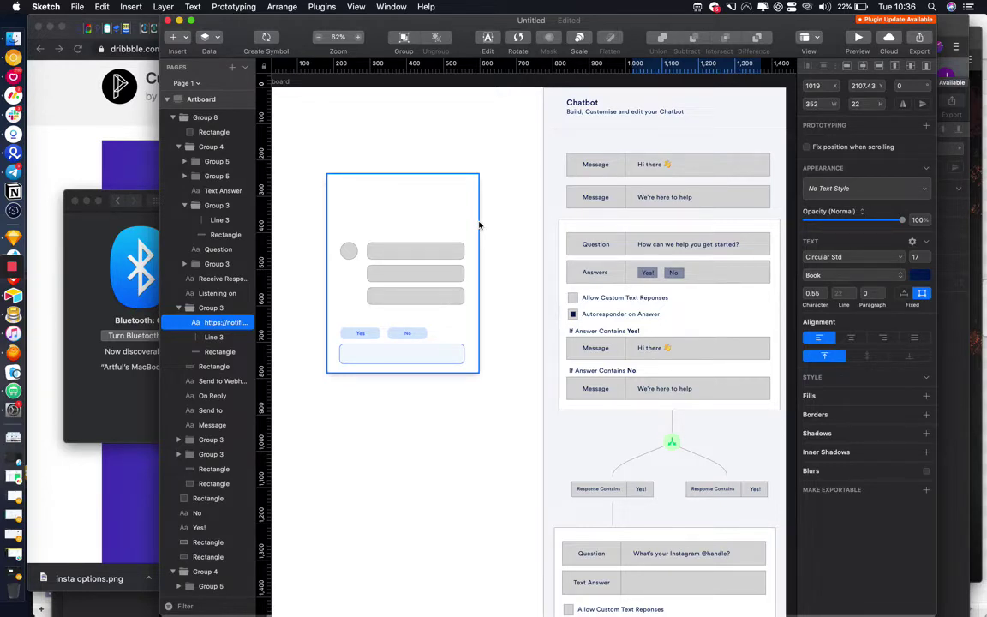
pyautogui.scroll(5, 479, 226)
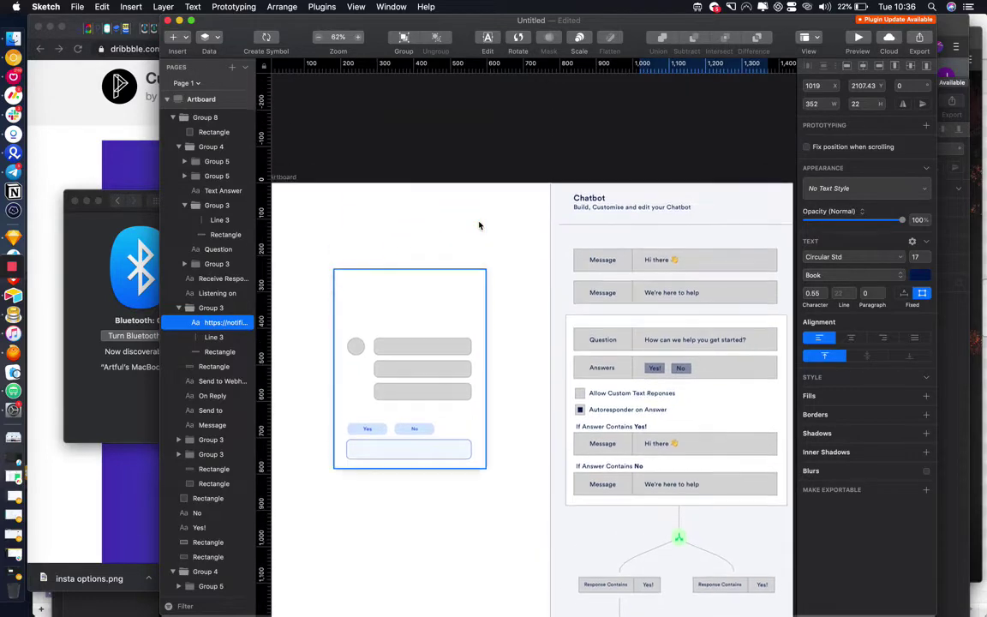
pyautogui.scroll(-4, 479, 226)
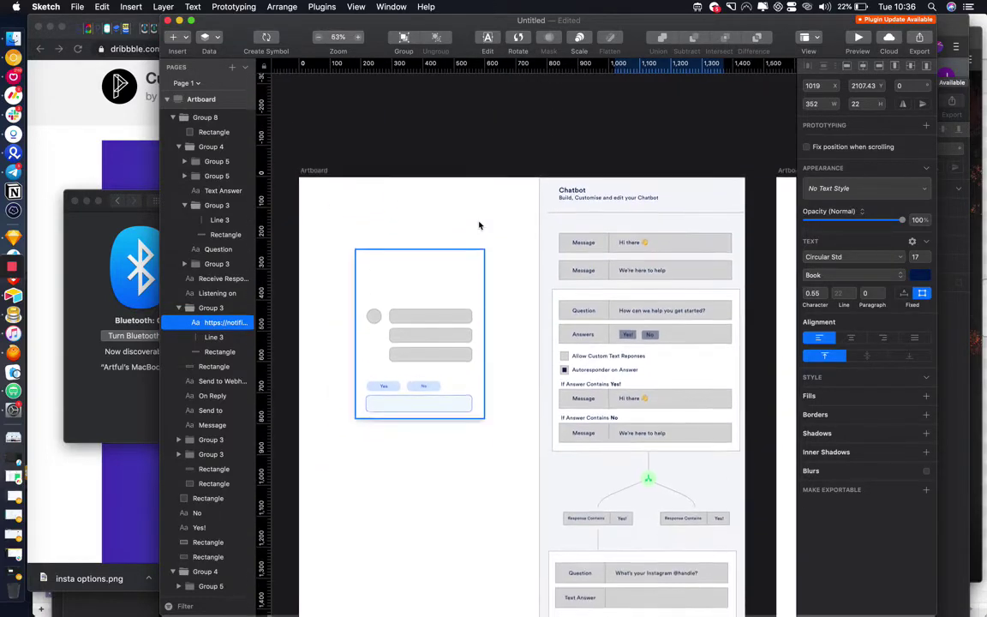
pyautogui.scroll(3, 479, 226)
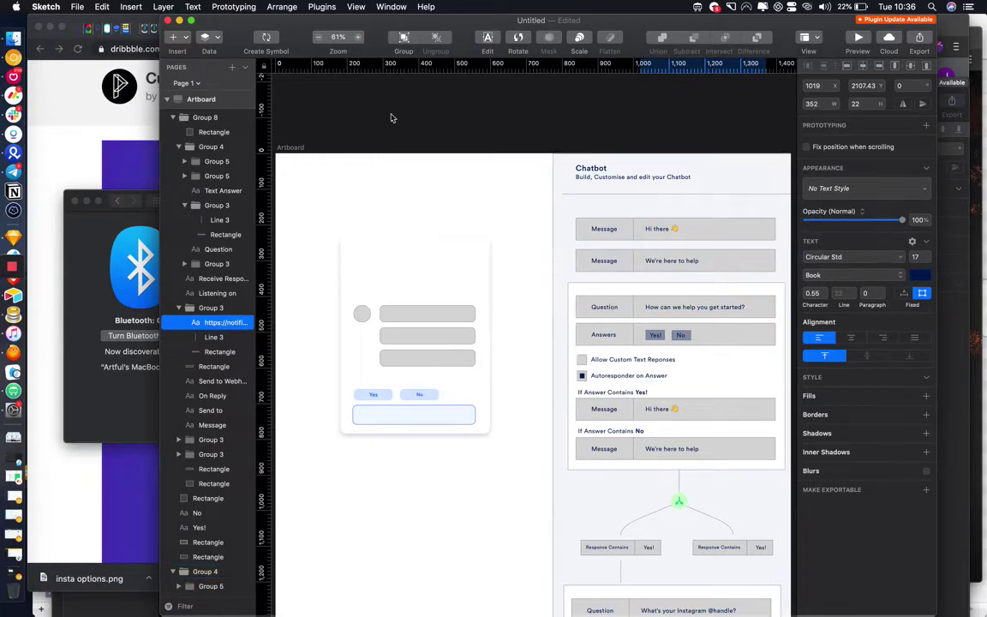
# Step: Switch the design window to full screen and close the Icons8 icon window
pyautogui.click(194, 23)
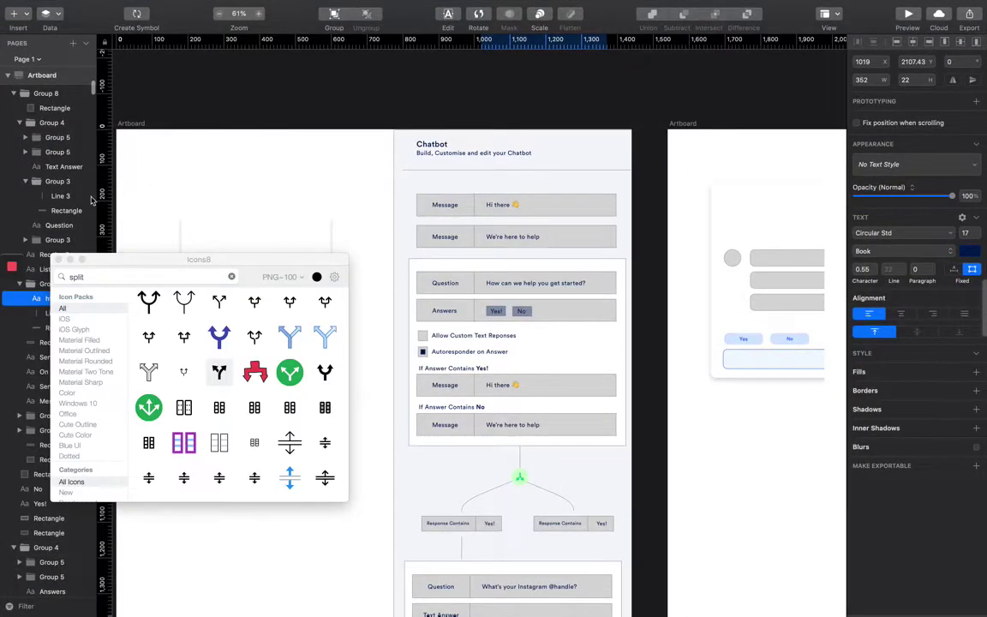
pyautogui.click(59, 259)
# Step: Examine the chat widget mockup next to the Chatbot builder panel on the first artboard
pyautogui.hscroll(-3, 253, 263)
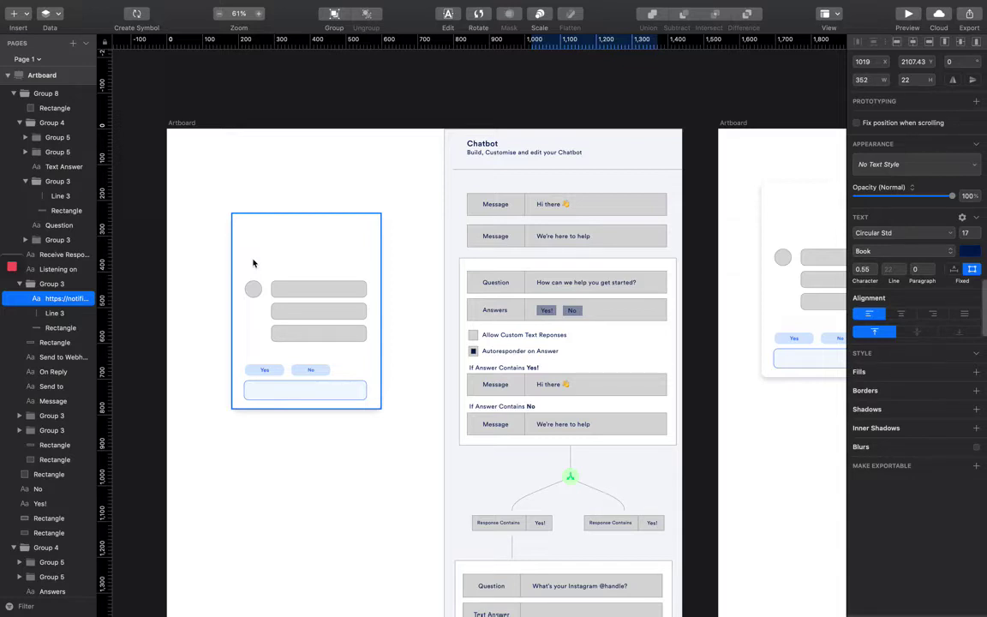
pyautogui.hscroll(-5, 253, 263)
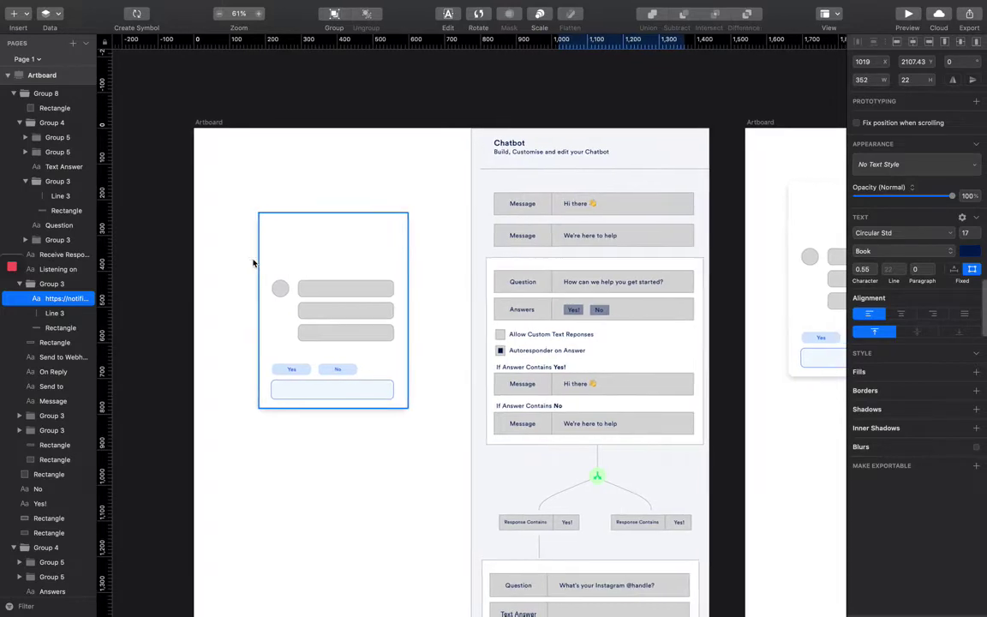
pyautogui.scroll(3, 252, 263)
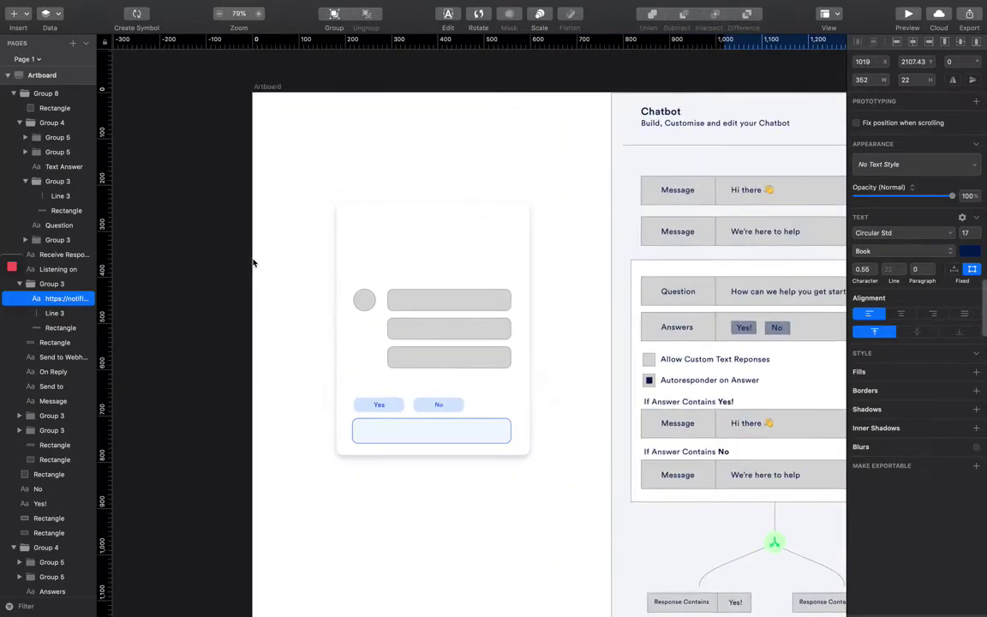
pyautogui.hscroll(3, 253, 260)
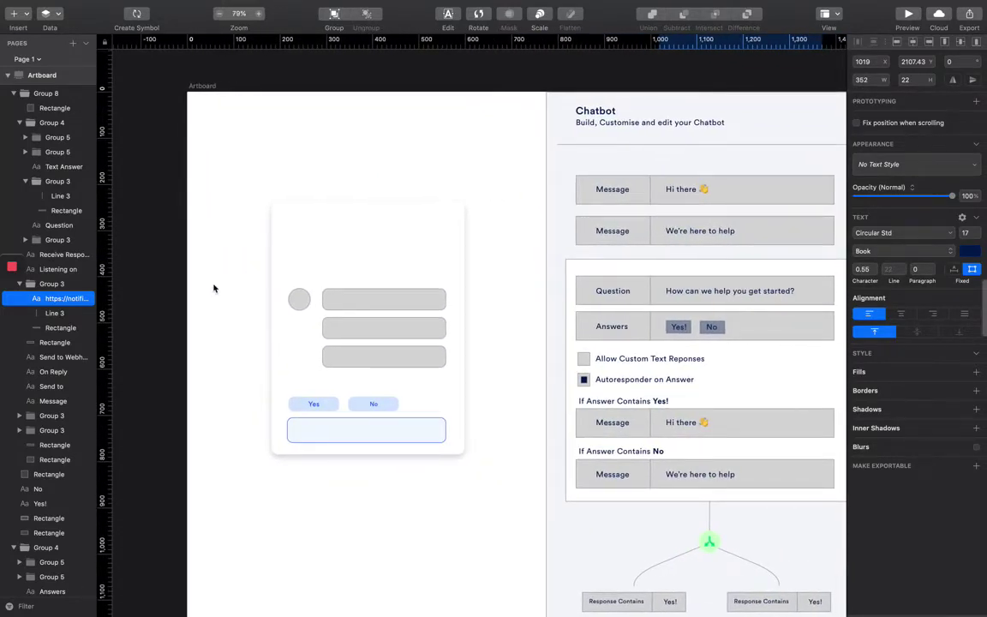
pyautogui.scroll(-3, 215, 289)
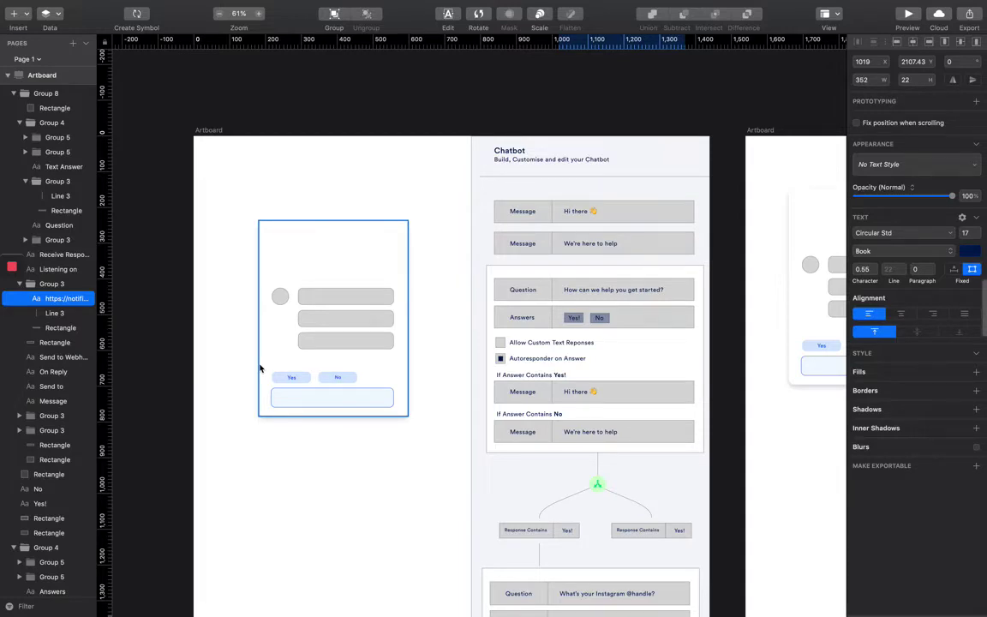
pyautogui.hscroll(-3, 261, 367)
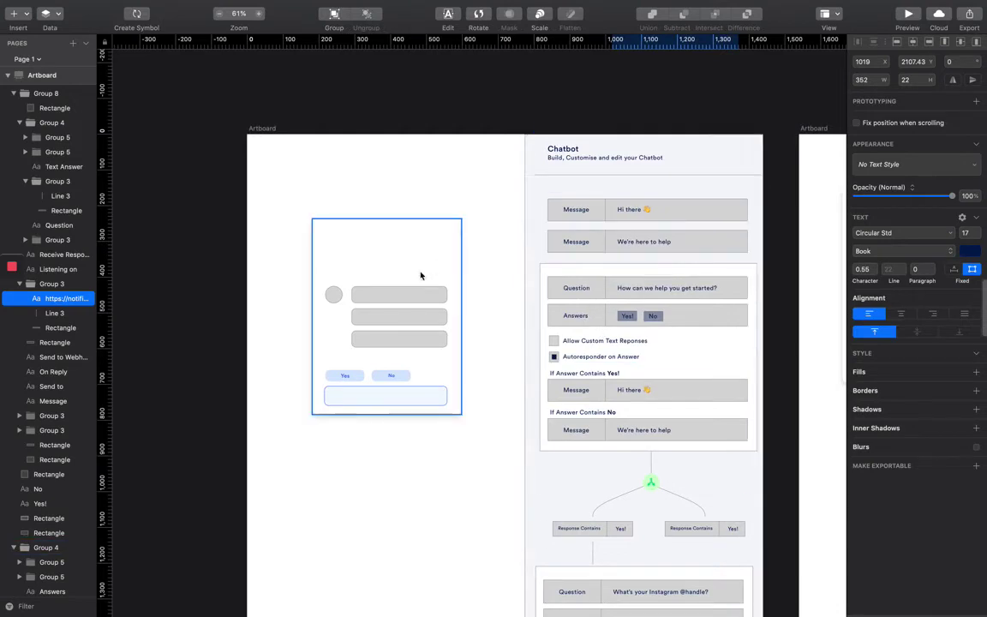
pyautogui.scroll(2, 420, 275)
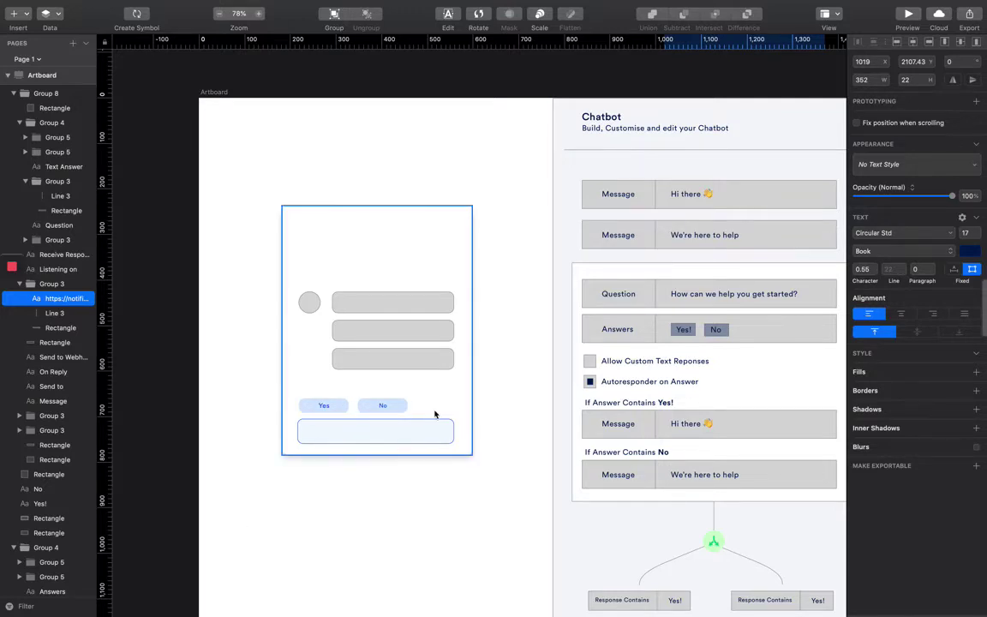
# Step: Examine the builder's opening messages, first question block with its autoresponders, and the response split below it
pyautogui.scroll(-5, 604, 428)
pyautogui.hscroll(2, 604, 433)
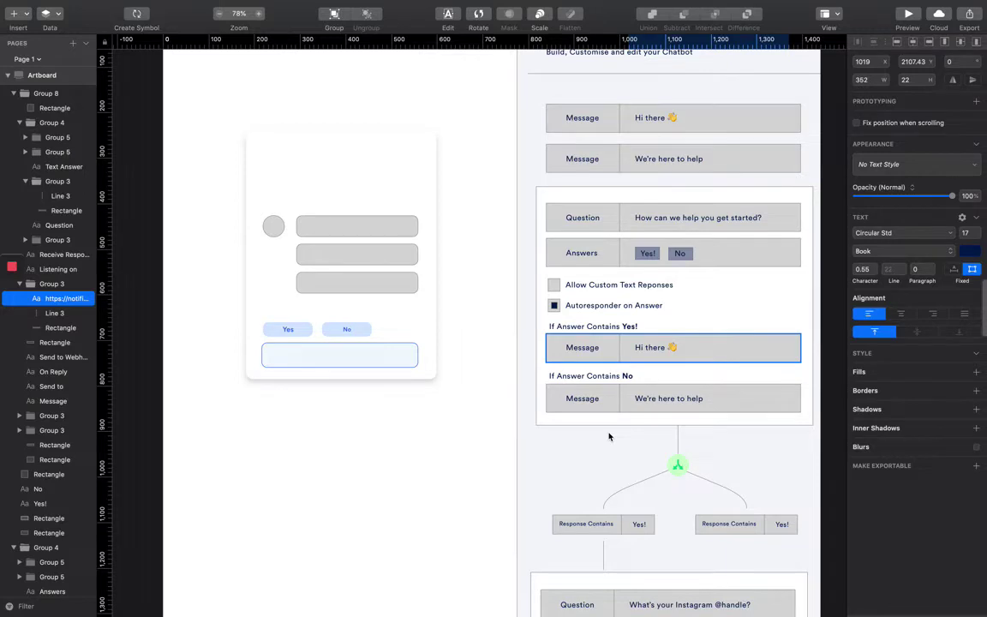
pyautogui.scroll(-5, 609, 436)
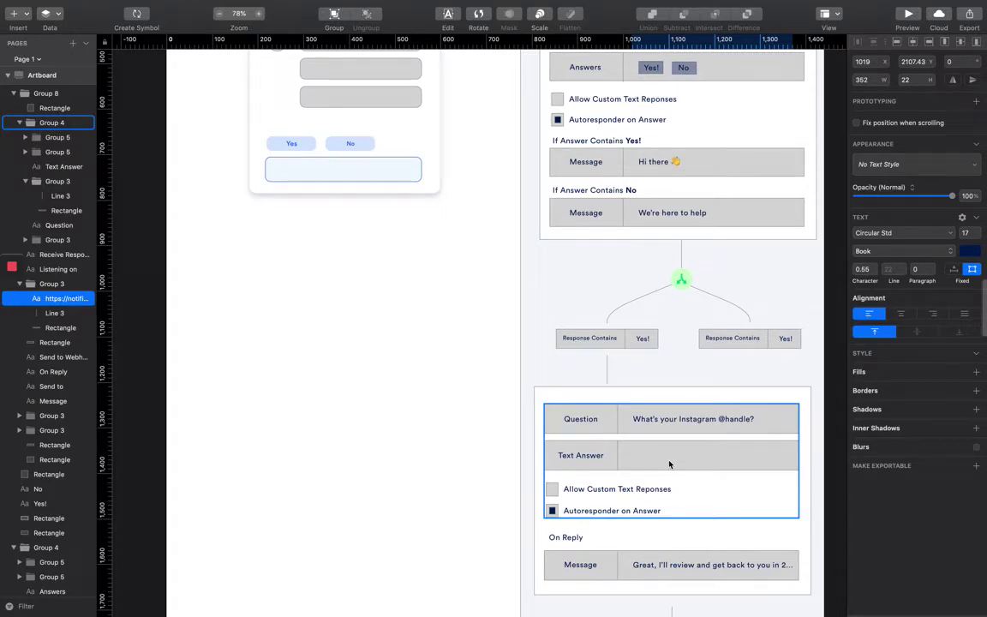
pyautogui.scroll(5, 670, 463)
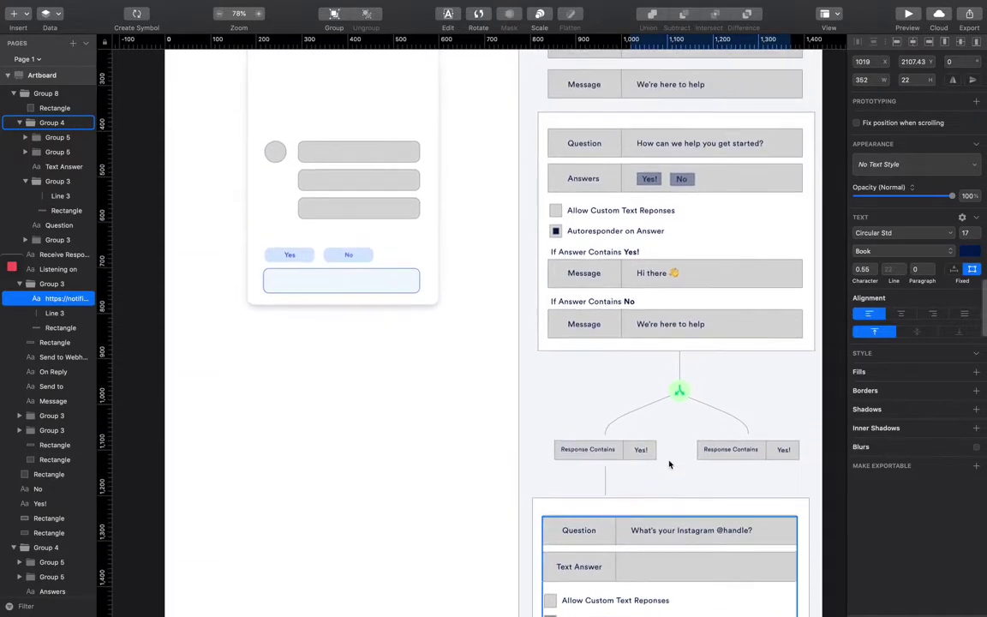
pyautogui.scroll(2, 670, 463)
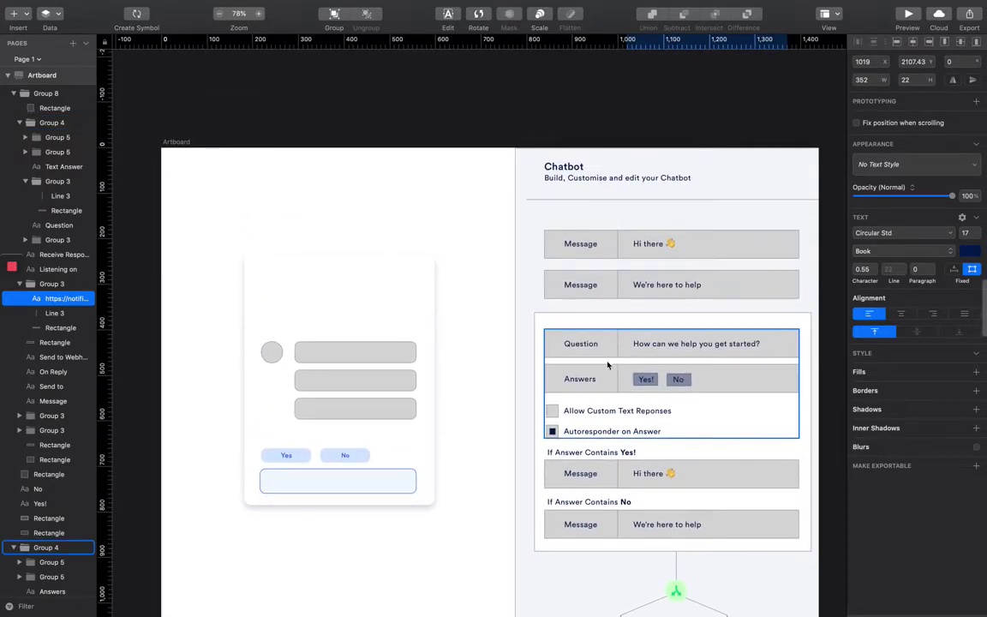
pyautogui.scroll(-3, 686, 407)
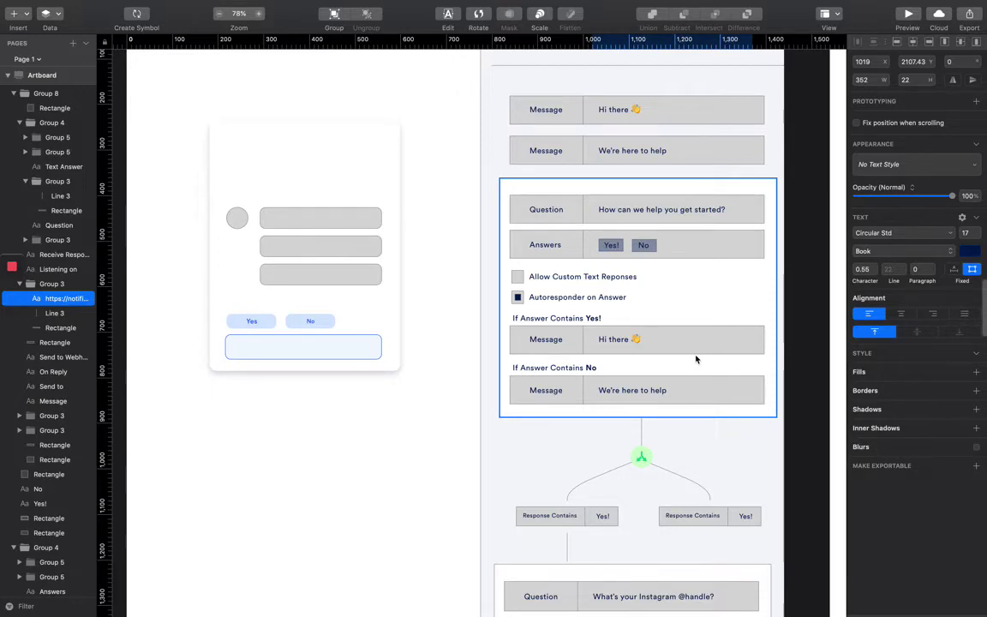
pyautogui.scroll(3, 696, 359)
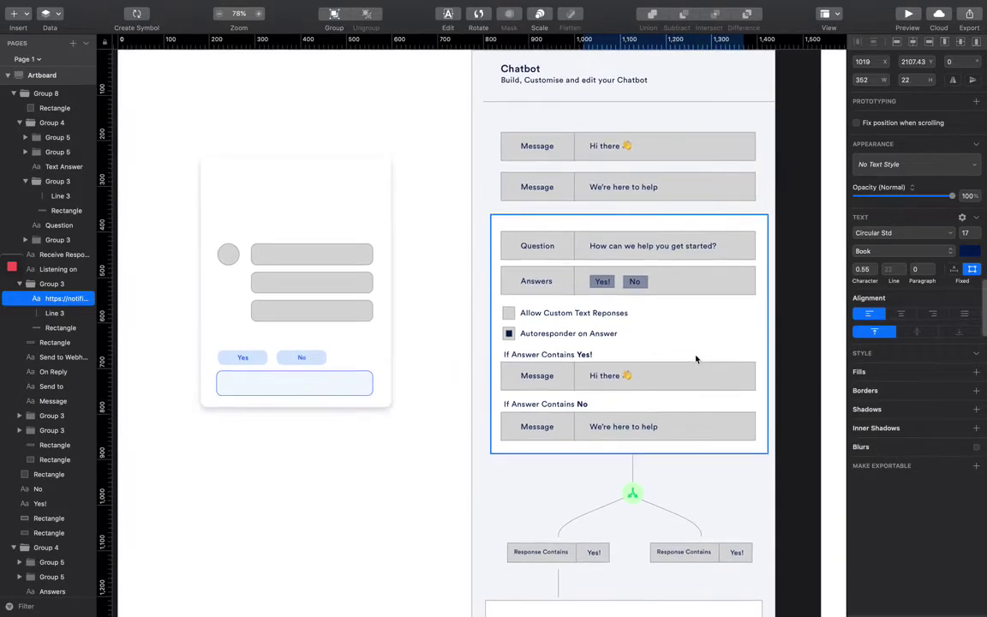
pyautogui.click(773, 346)
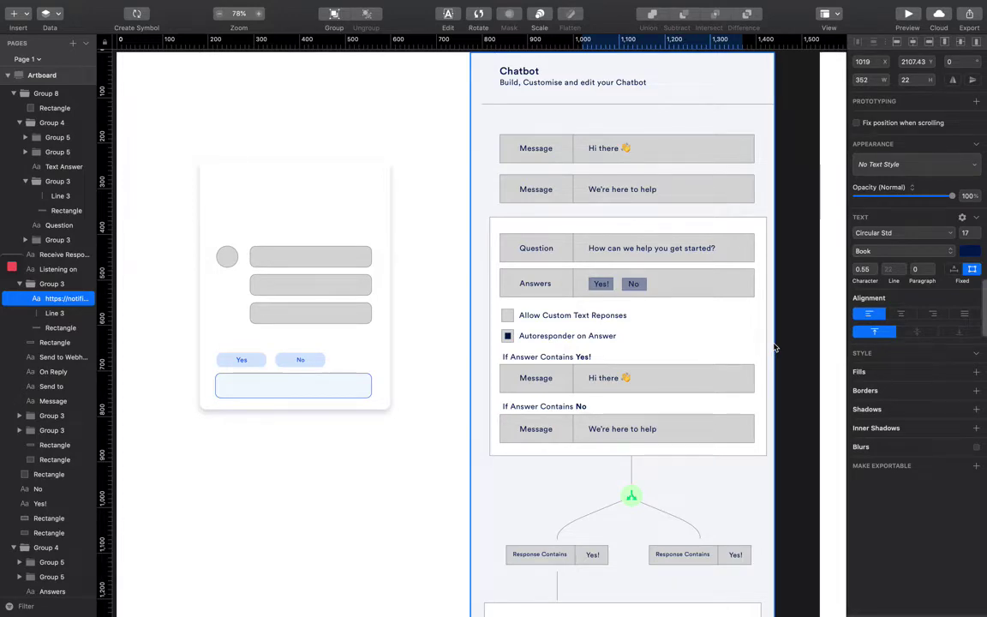
# Step: Review the whole chatbot flow from the opening messages through the Instagram handle question to the Send to Webhook and Receive Response blocks
pyautogui.scroll(-8, 529, 383)
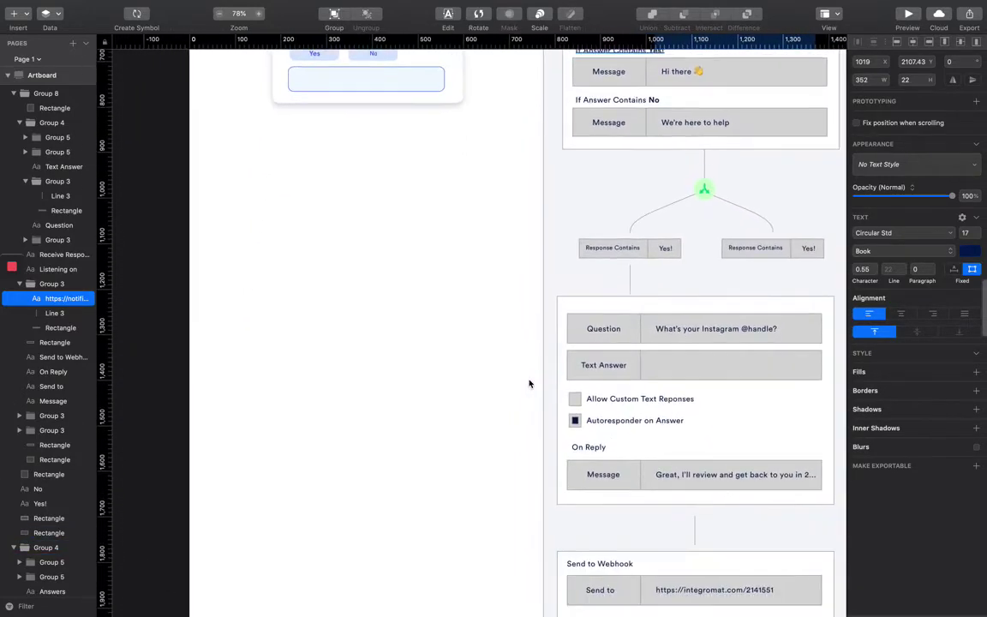
pyautogui.scroll(-7, 529, 384)
pyautogui.hscroll(4, 529, 384)
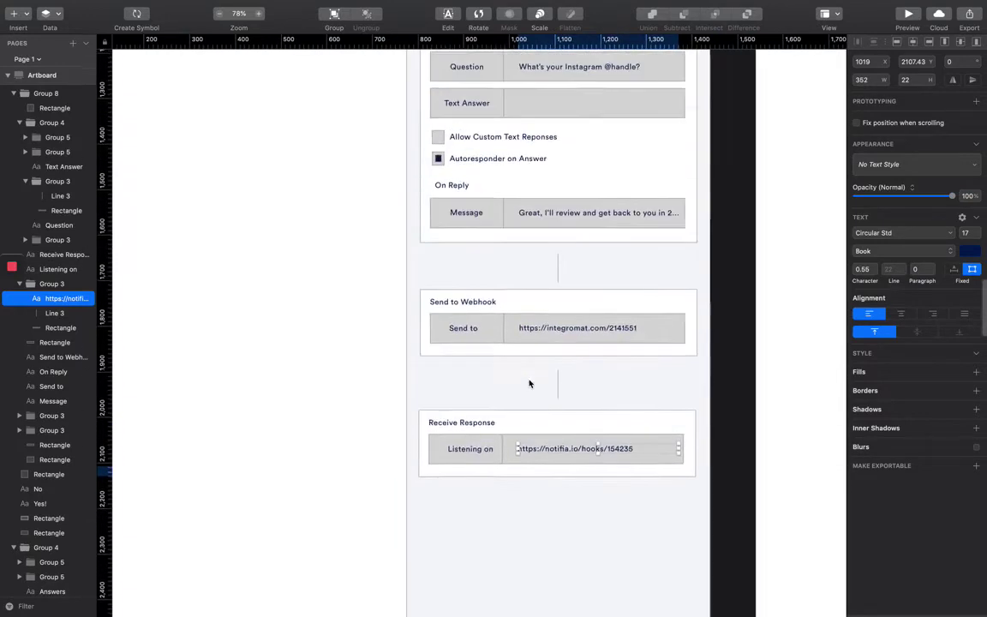
pyautogui.scroll(10, 528, 384)
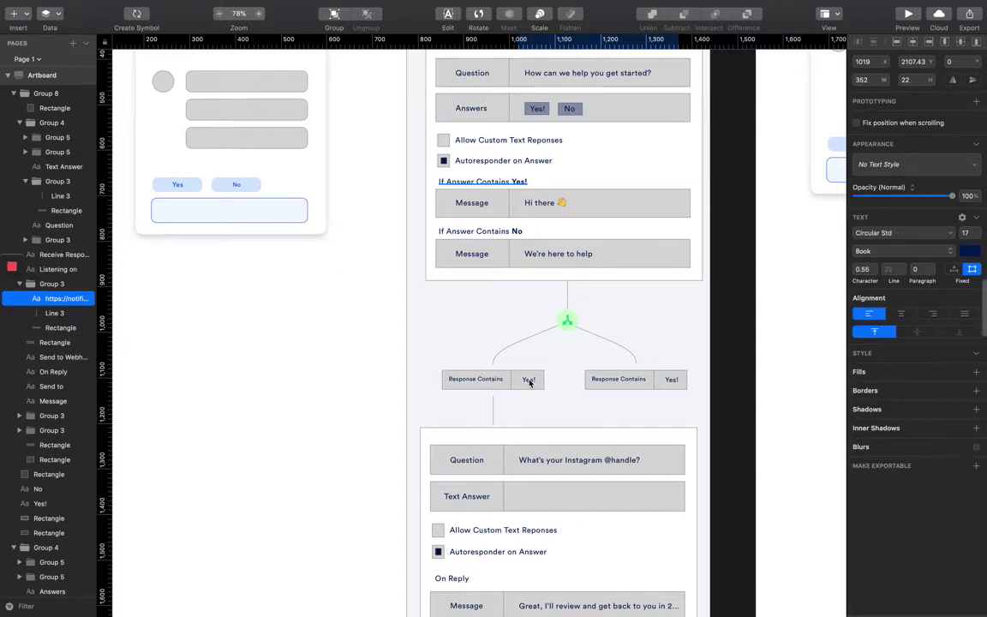
pyautogui.scroll(2, 541, 333)
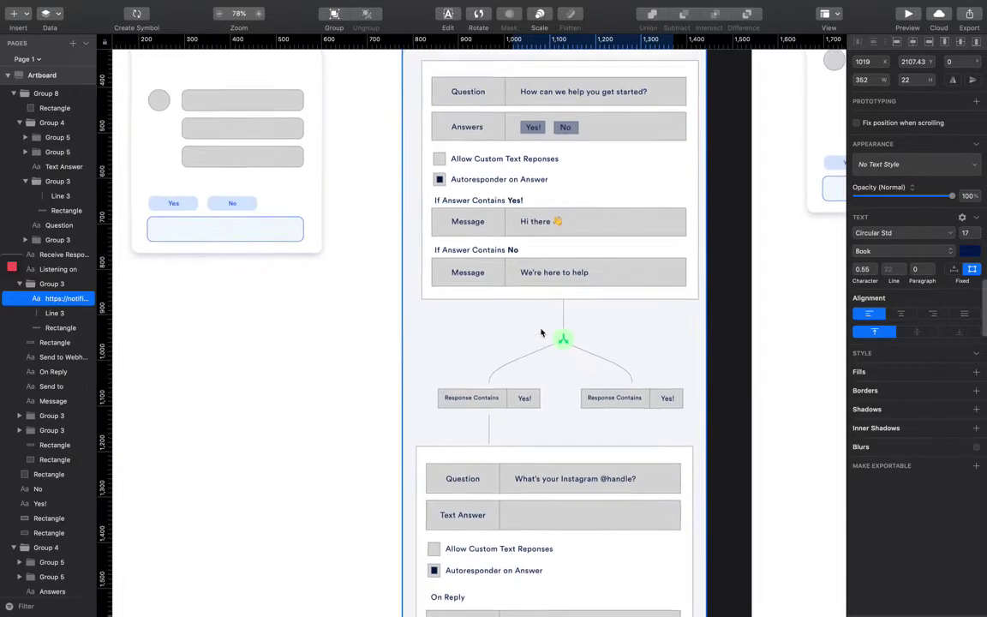
pyautogui.scroll(10, 541, 333)
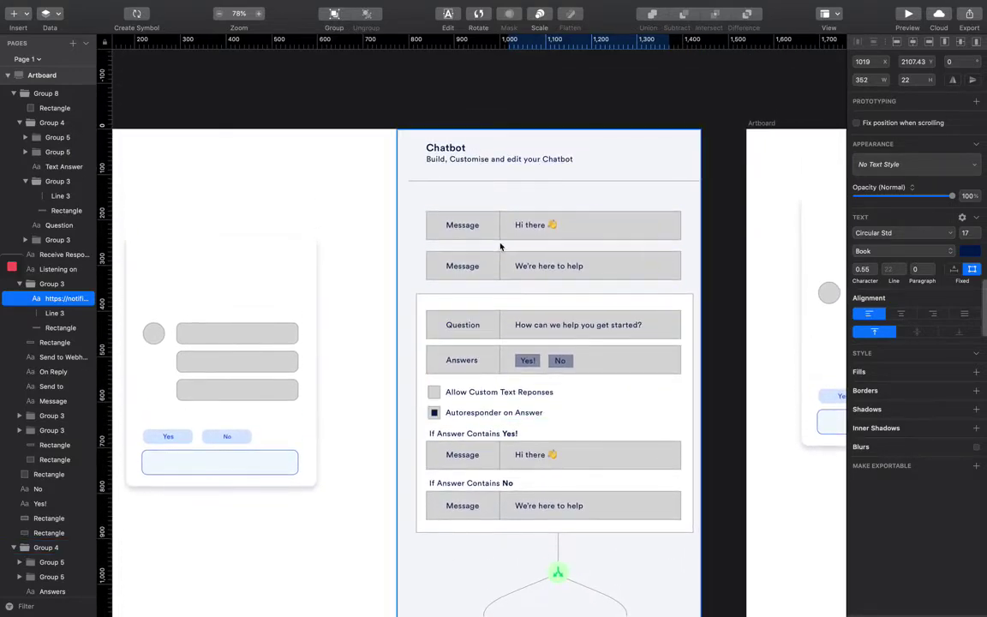
pyautogui.scroll(-3, 505, 283)
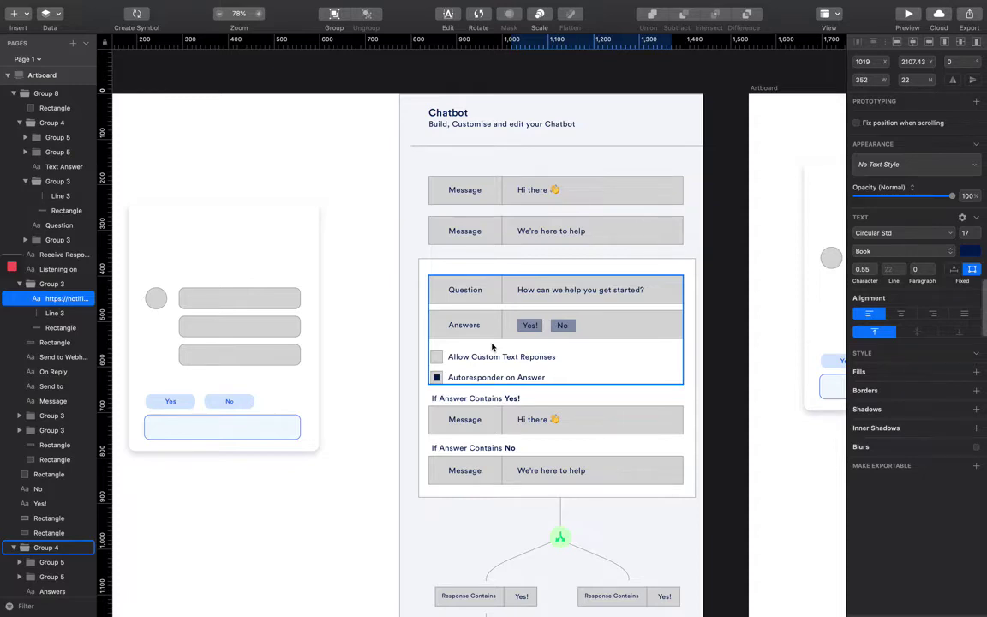
pyautogui.scroll(-5, 491, 346)
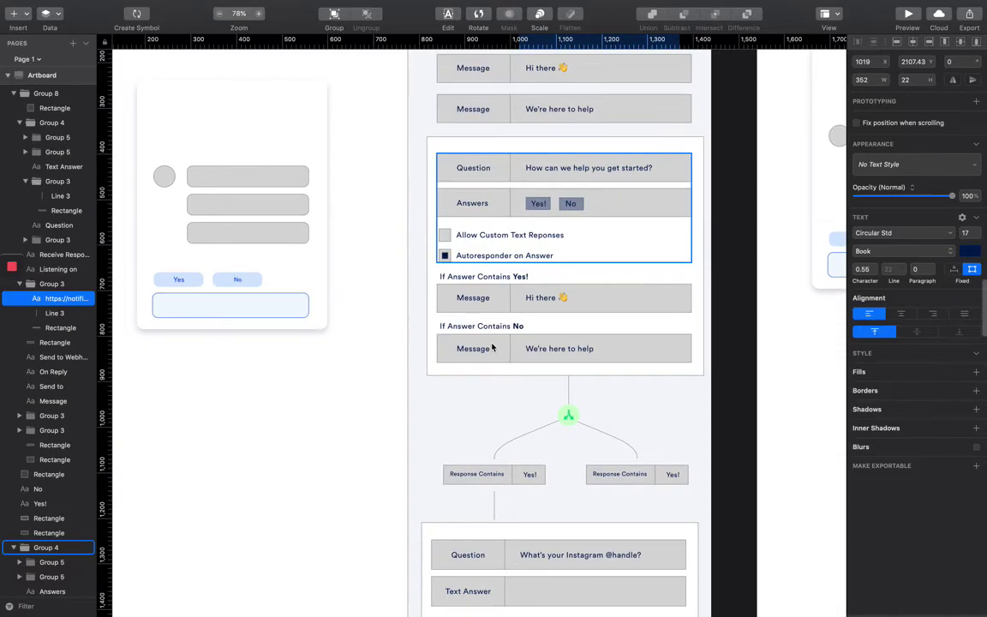
pyautogui.scroll(-4, 492, 346)
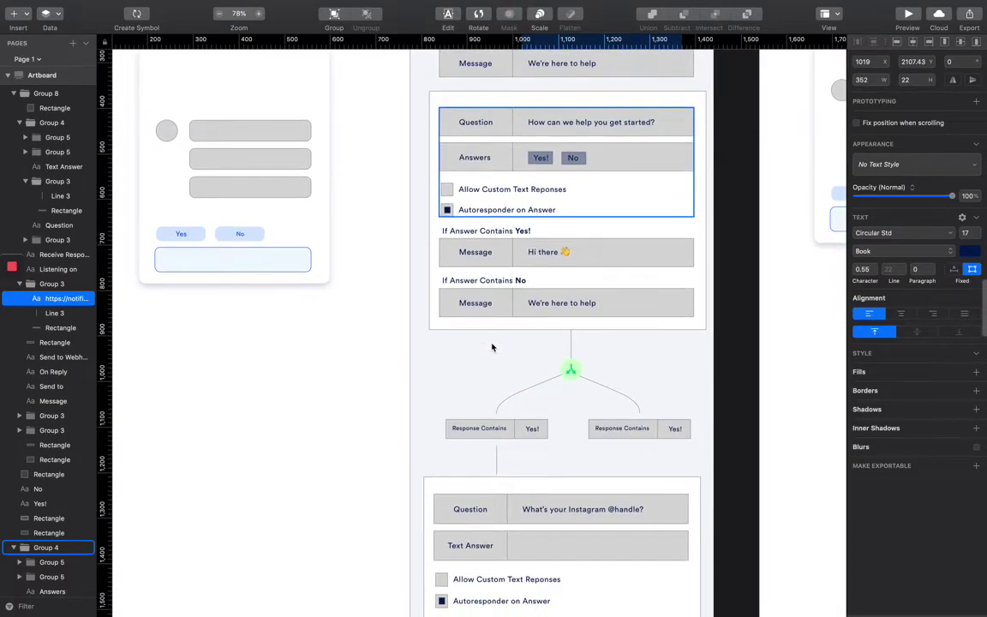
pyautogui.scroll(-3, 492, 346)
pyautogui.scroll(-4, 491, 346)
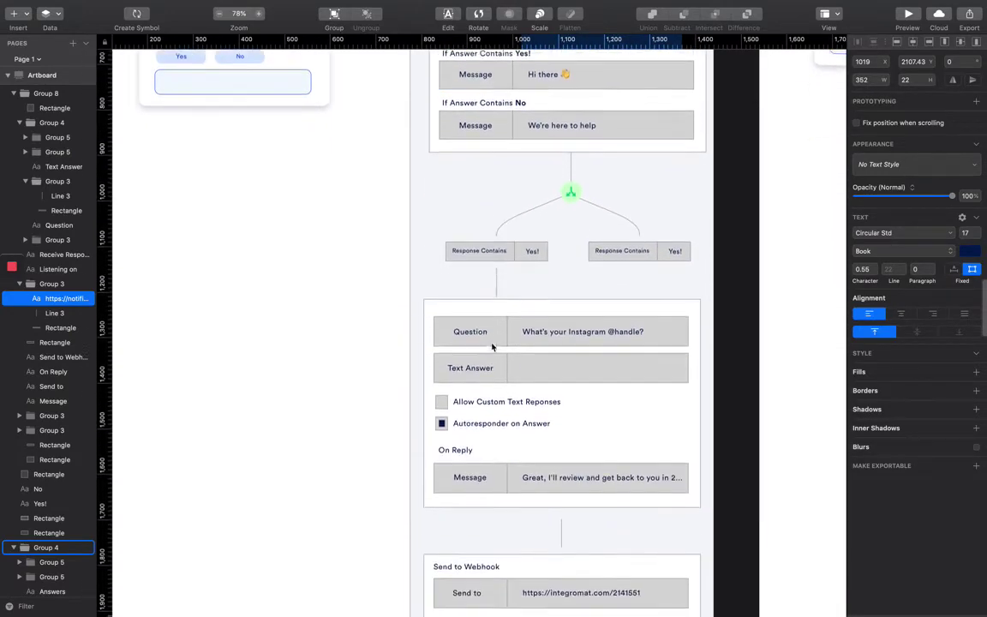
pyautogui.scroll(12, 492, 346)
pyautogui.scroll(3, 492, 347)
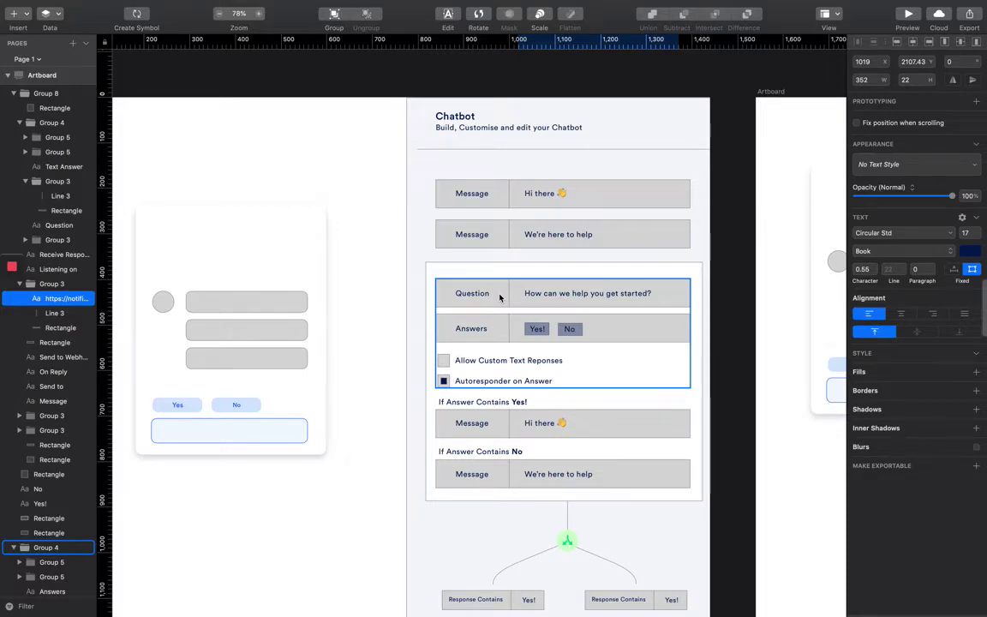
# Step: Compare the first question's Yes! and No answers with the widget's buttons, and examine the Response Contains branches leading to the Instagram question
pyautogui.doubleClick(537, 330)
pyautogui.click(533, 332)
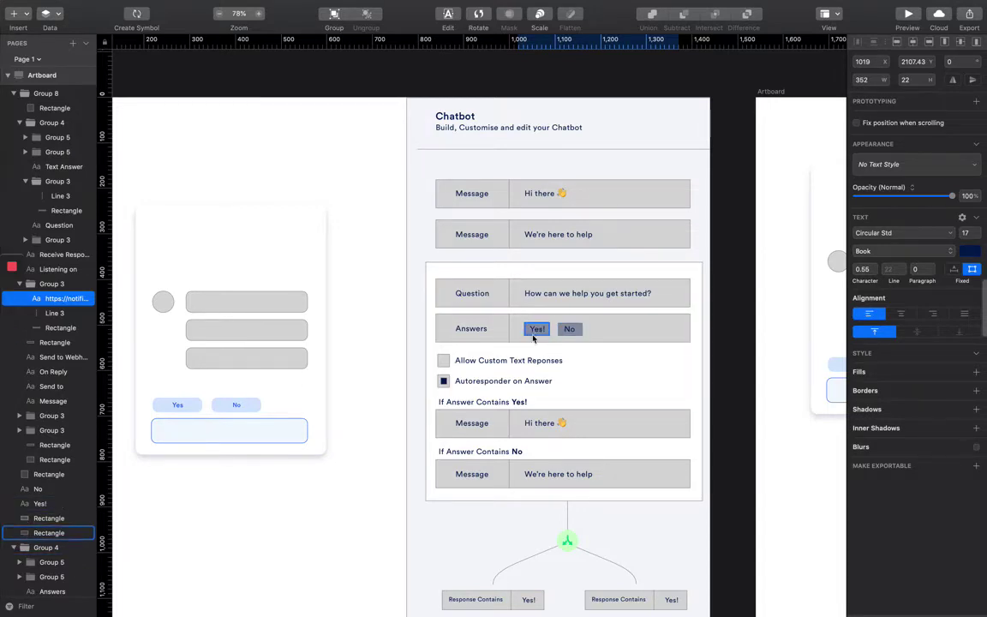
pyautogui.click(514, 337)
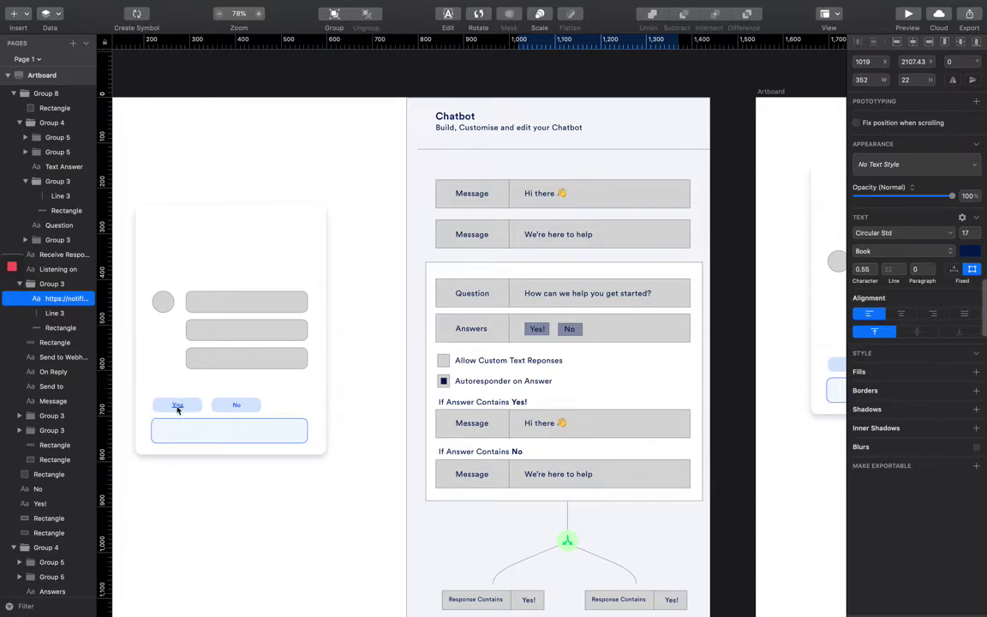
pyautogui.scroll(-2, 177, 412)
pyautogui.scroll(-5, 600, 272)
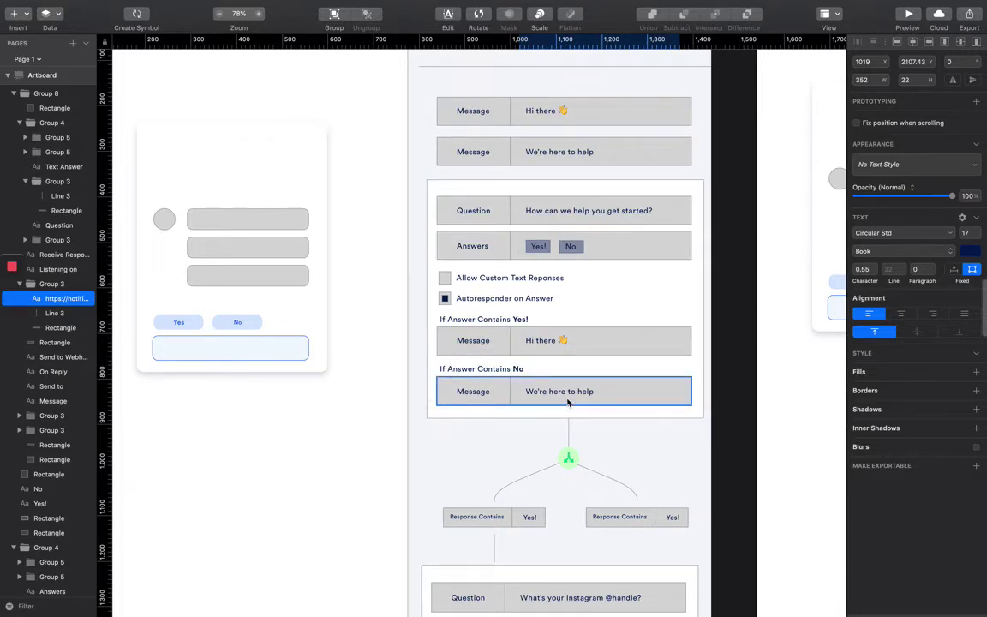
pyautogui.scroll(-5, 567, 402)
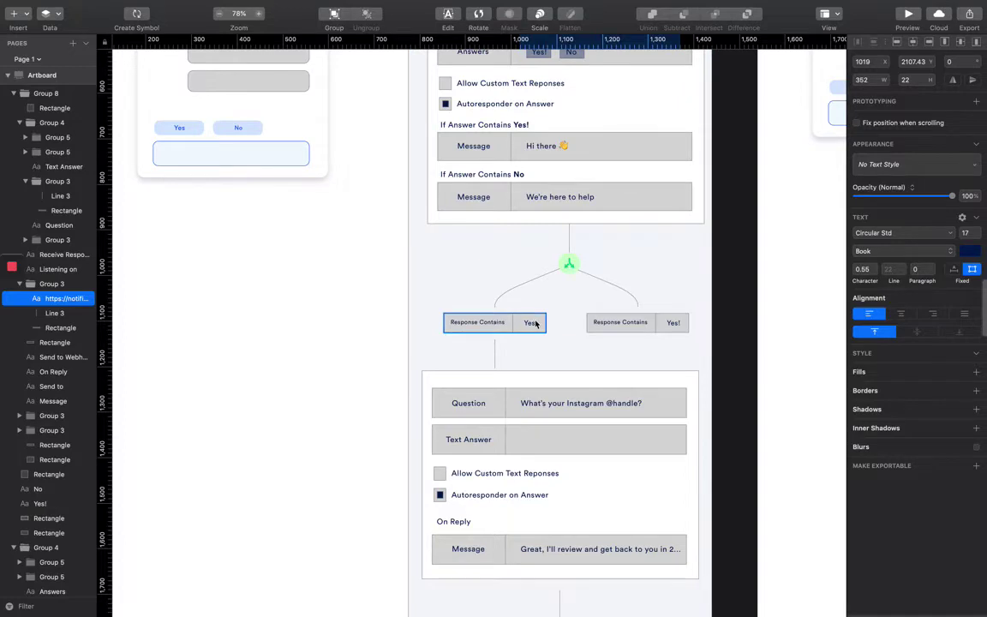
pyautogui.scroll(-3, 489, 396)
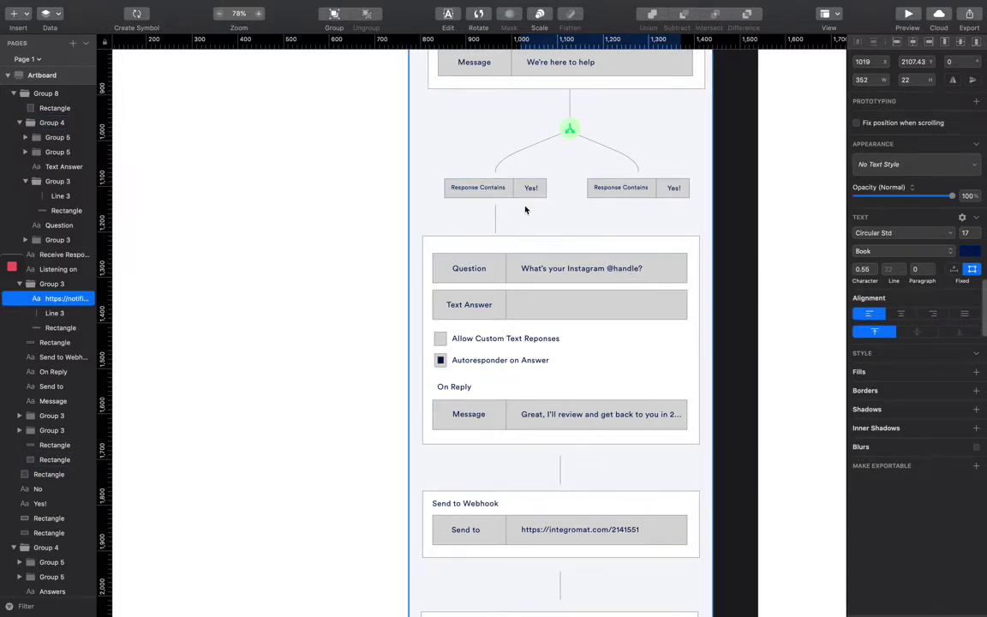
pyautogui.scroll(5, 565, 137)
pyautogui.scroll(-3, 557, 206)
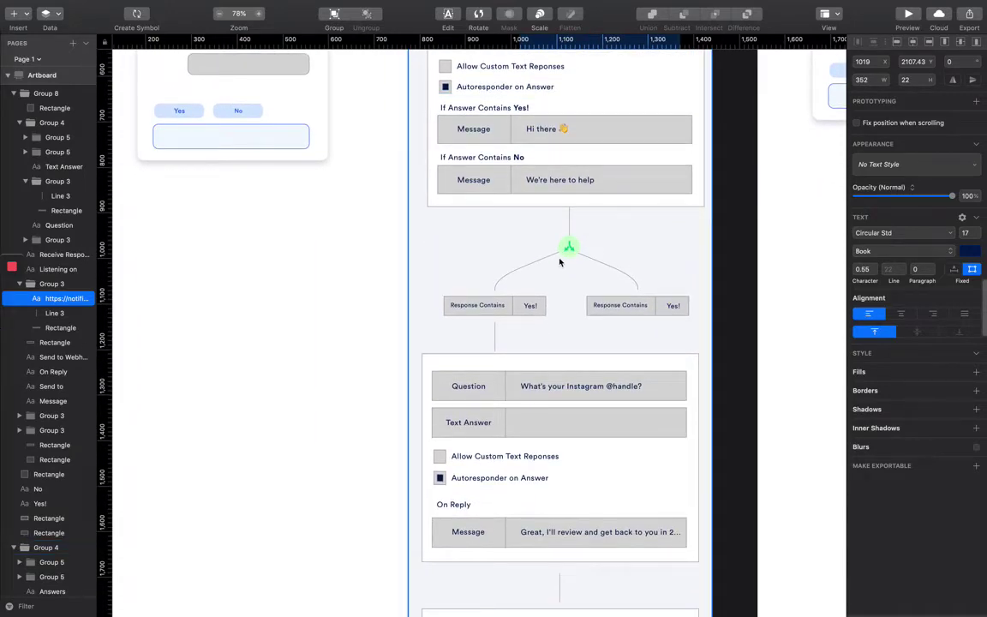
# Step: Examine the Response Contains branches and the Instagram handle question block with its text answer, checkboxes and On Reply message
pyautogui.scroll(2, 560, 261)
pyautogui.scroll(5, 557, 257)
pyautogui.scroll(-6, 476, 264)
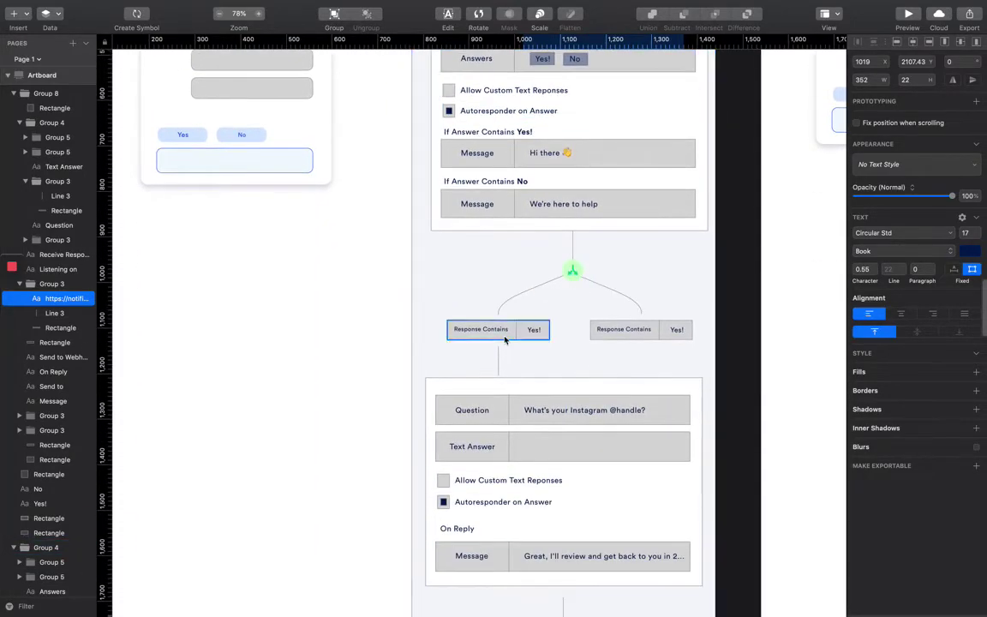
pyautogui.scroll(-3, 496, 334)
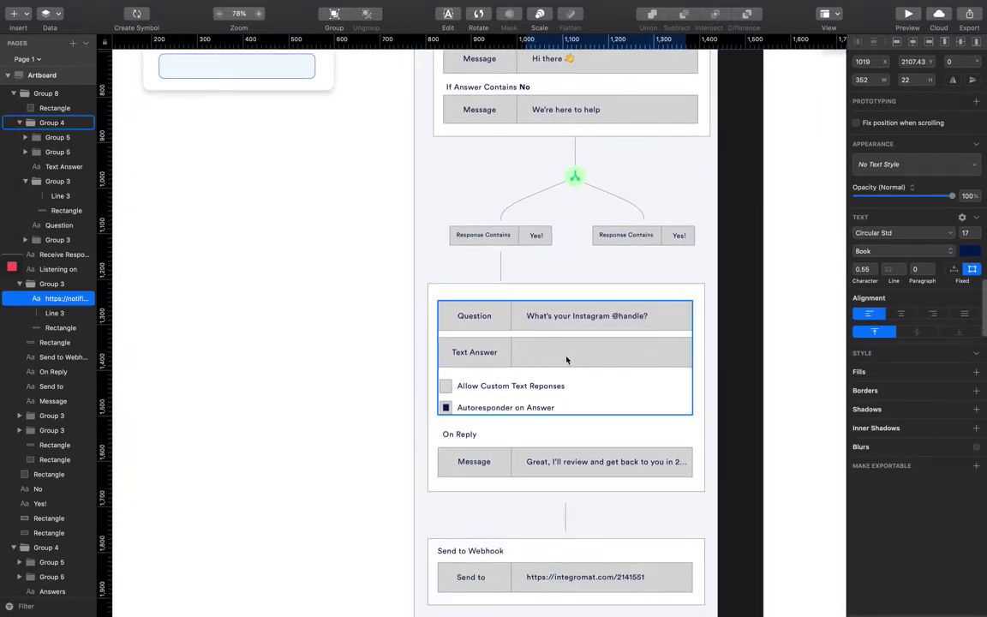
pyautogui.scroll(-3, 566, 360)
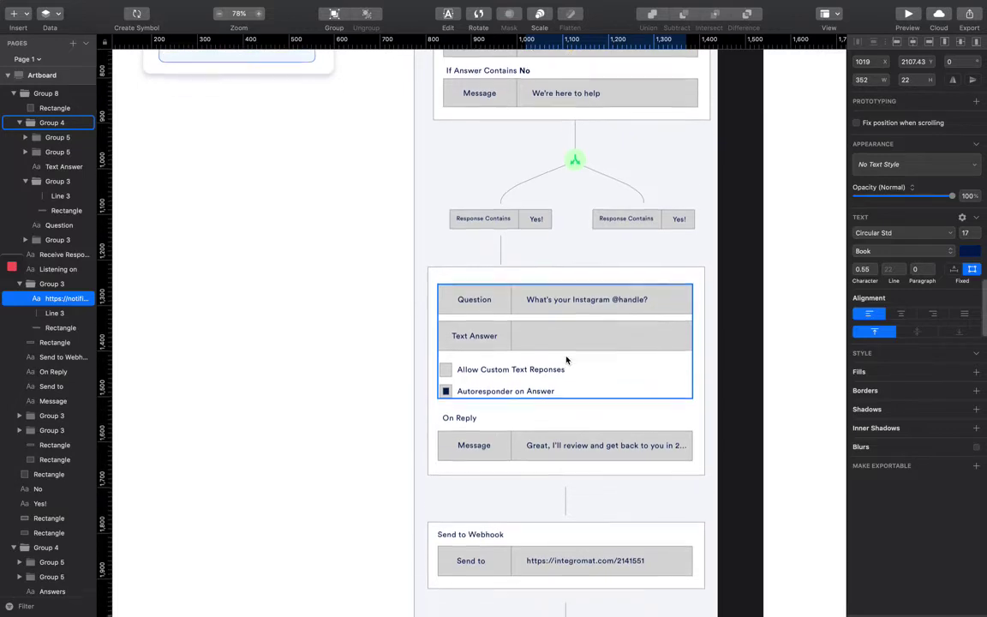
pyautogui.scroll(-2, 452, 352)
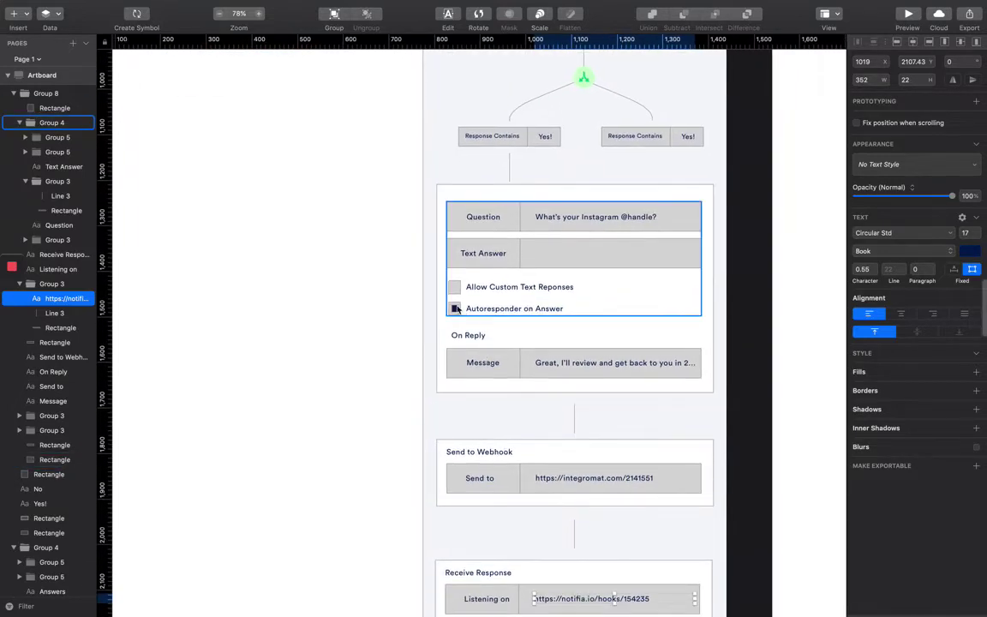
pyautogui.scroll(-1, 459, 311)
pyautogui.hscroll(2, 458, 311)
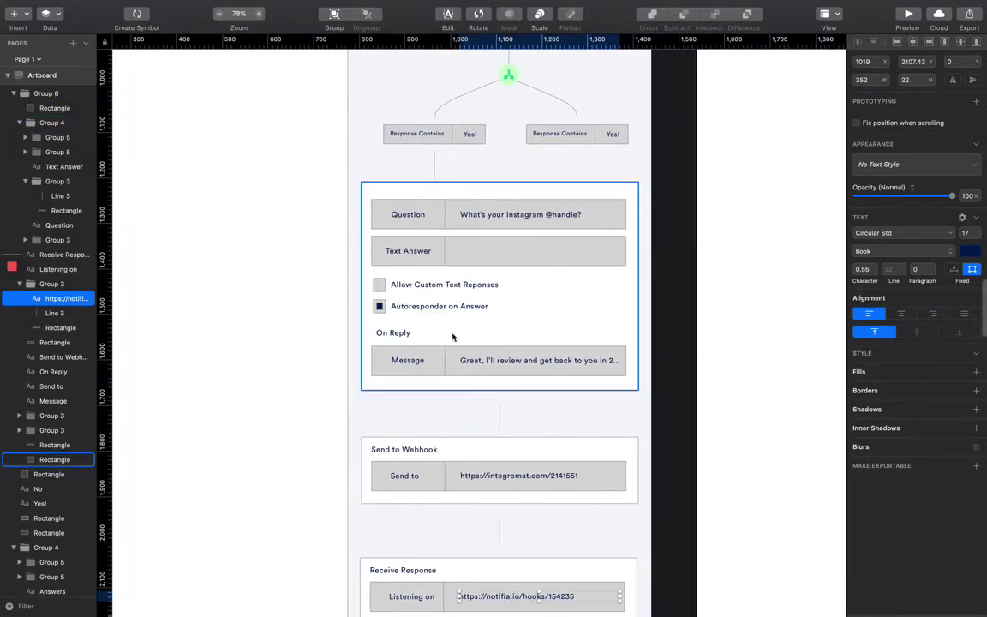
# Step: Examine how the On Reply message connects to the Send to Webhook and Receive Response blocks, and relate them to the response split
pyautogui.scroll(-5, 565, 368)
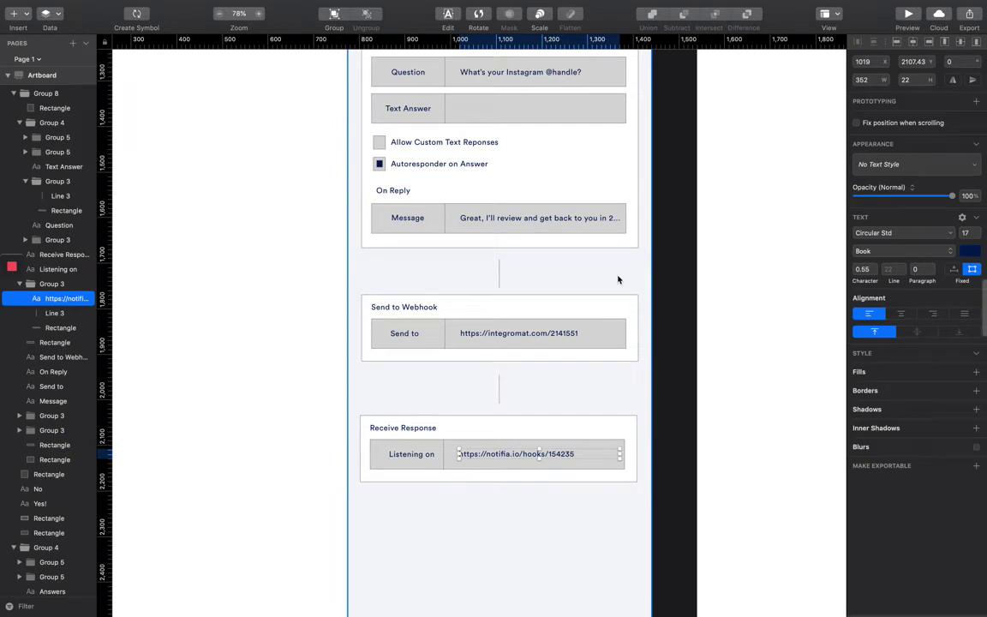
pyautogui.scroll(2, 599, 223)
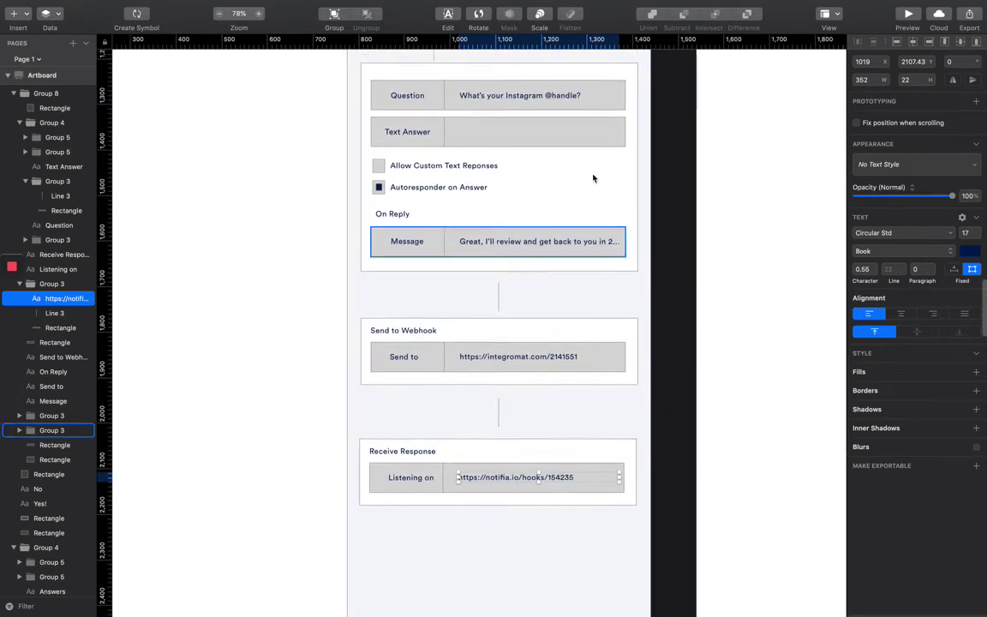
pyautogui.scroll(-2, 509, 107)
pyautogui.scroll(-2, 510, 111)
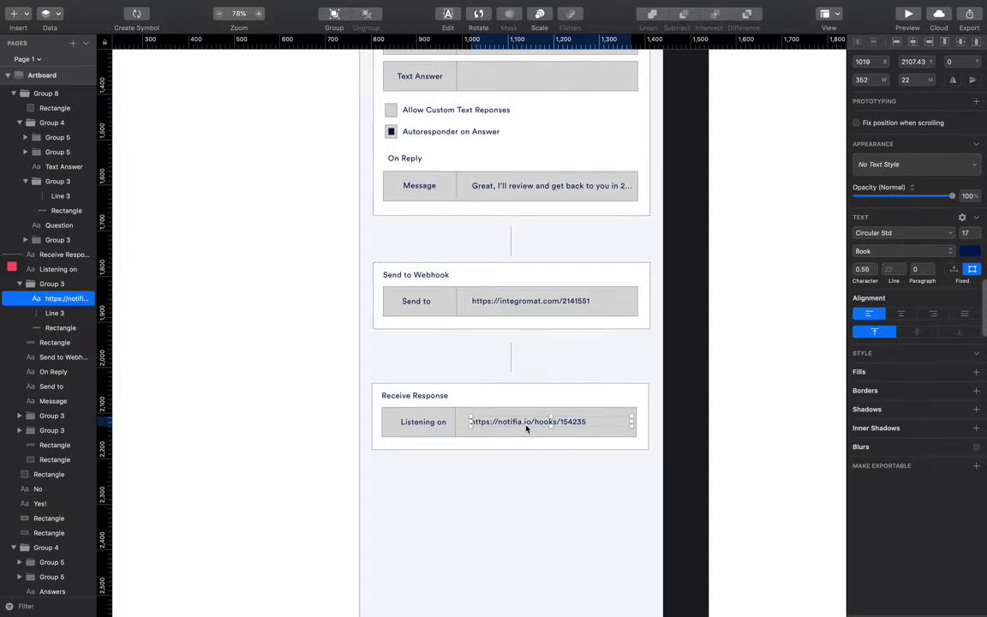
pyautogui.scroll(10, 526, 428)
pyautogui.scroll(10, 526, 415)
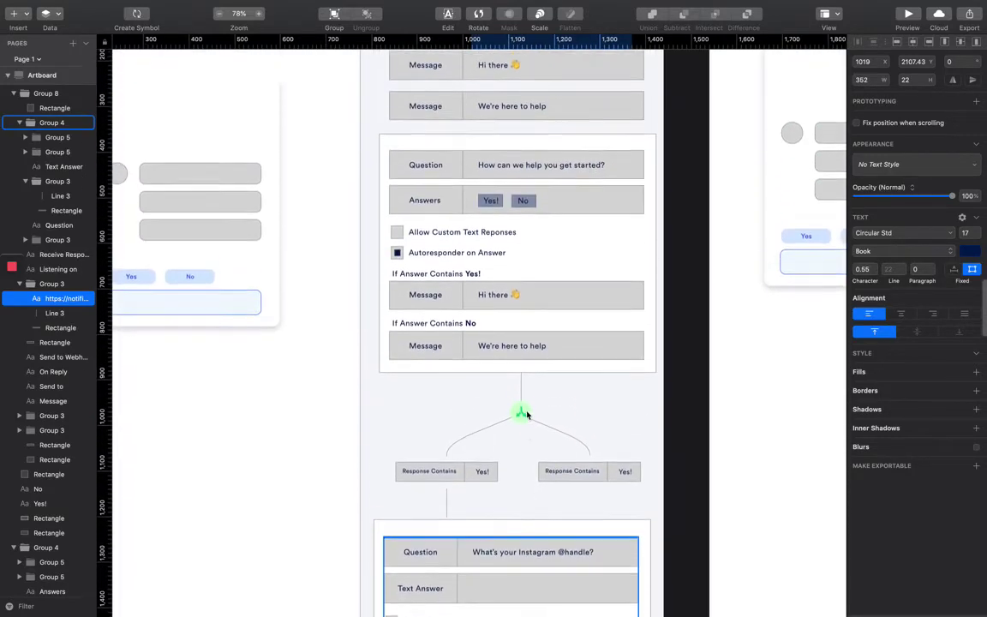
pyautogui.scroll(-7, 527, 415)
pyautogui.scroll(-15, 527, 414)
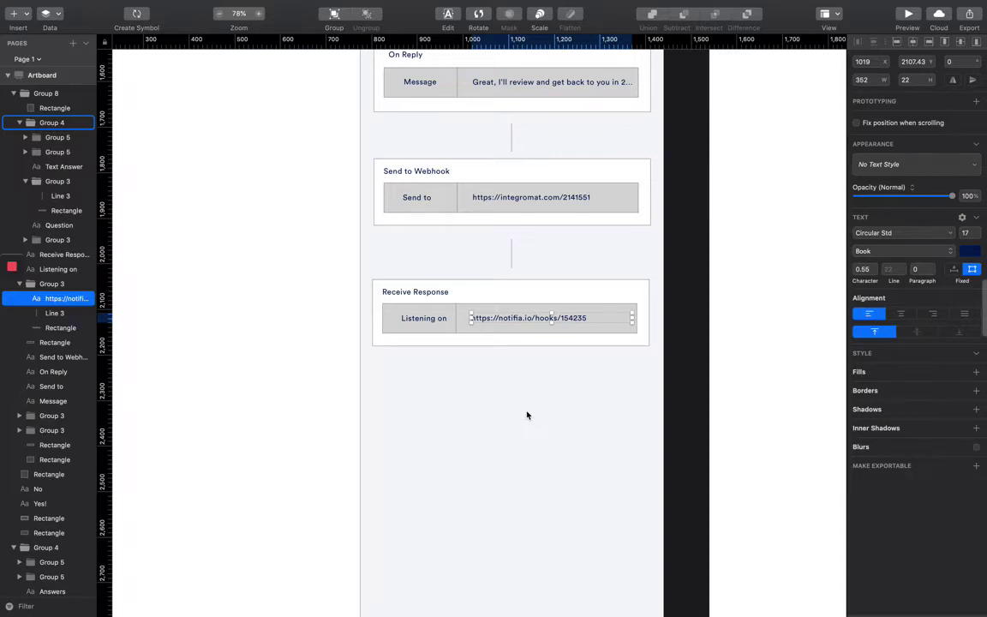
# Step: Compare the builder flow with the chat widget mockup, and examine the Receive Response block's listening URL
pyautogui.scroll(15, 527, 415)
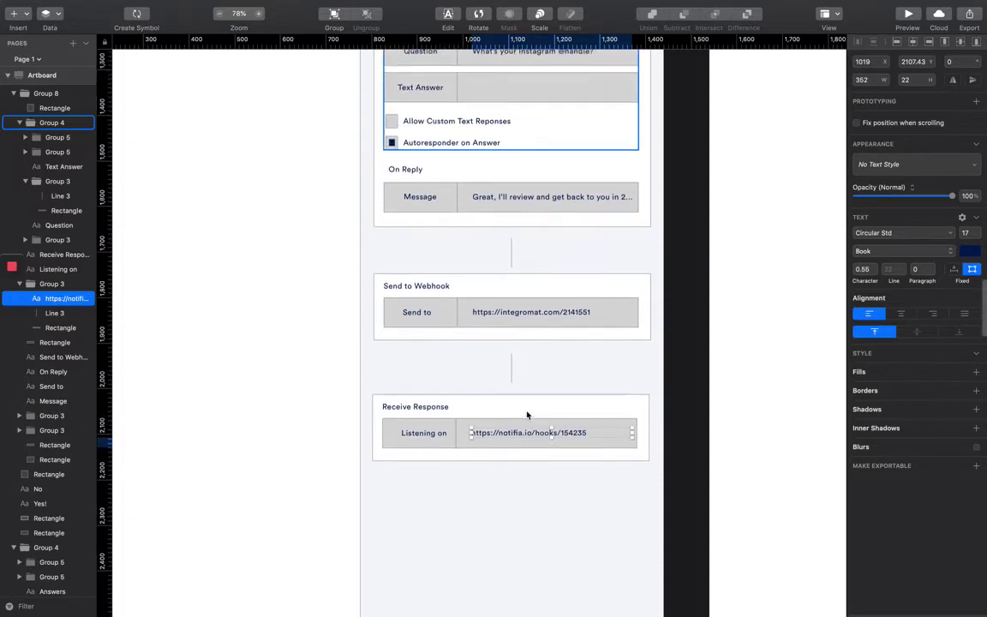
pyautogui.scroll(14, 527, 416)
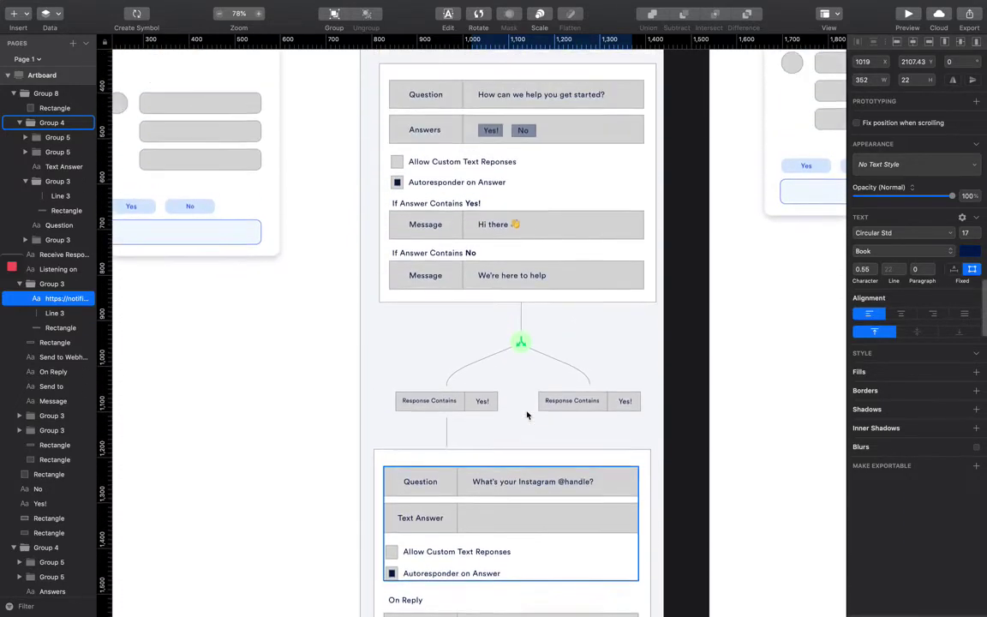
pyautogui.hscroll(-2, 527, 415)
pyautogui.hscroll(-2, 527, 416)
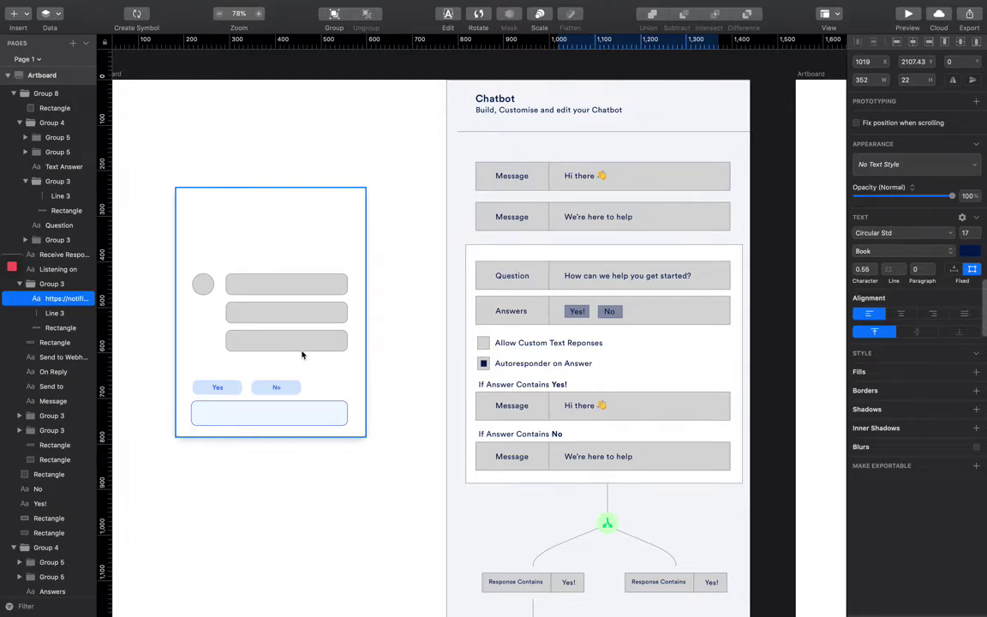
pyautogui.scroll(-10, 302, 353)
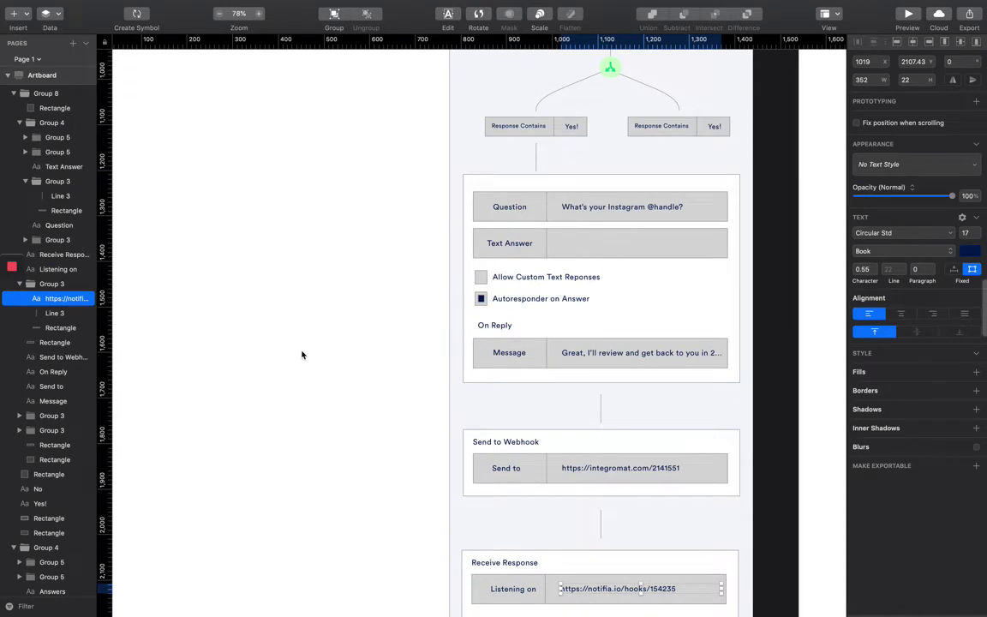
pyautogui.scroll(-5, 301, 354)
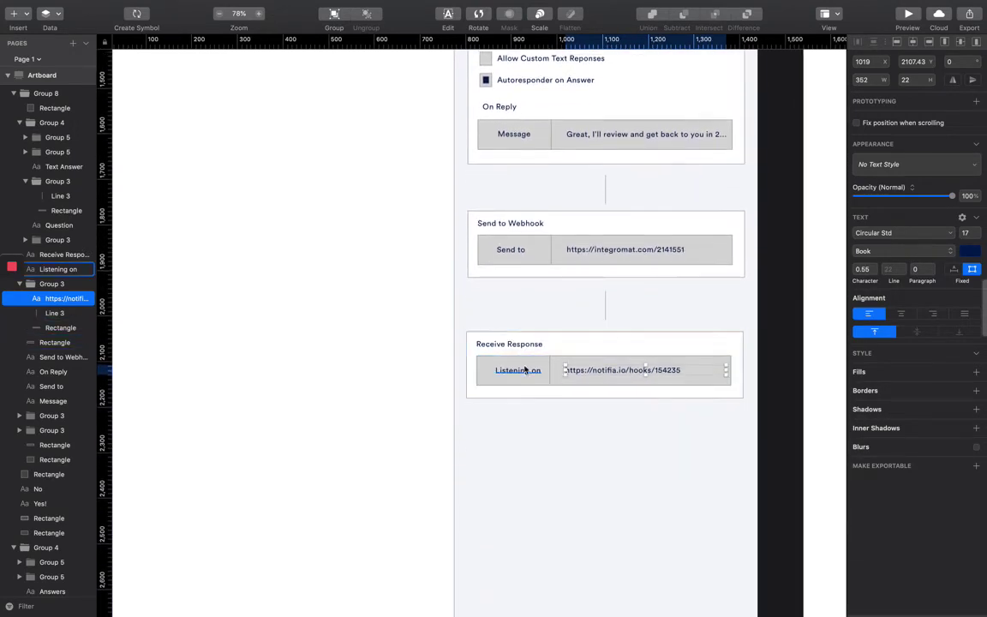
pyautogui.hscroll(-1, 558, 467)
pyautogui.click(359, 456)
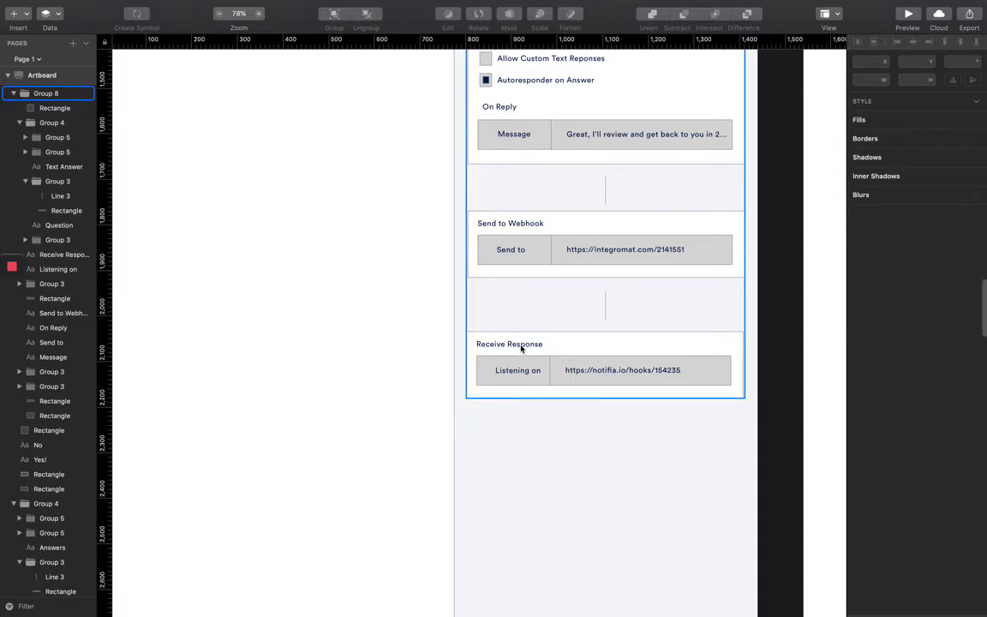
# Step: Change the answer text in the second Response Contains branch to "No"
pyautogui.scroll(7, 522, 346)
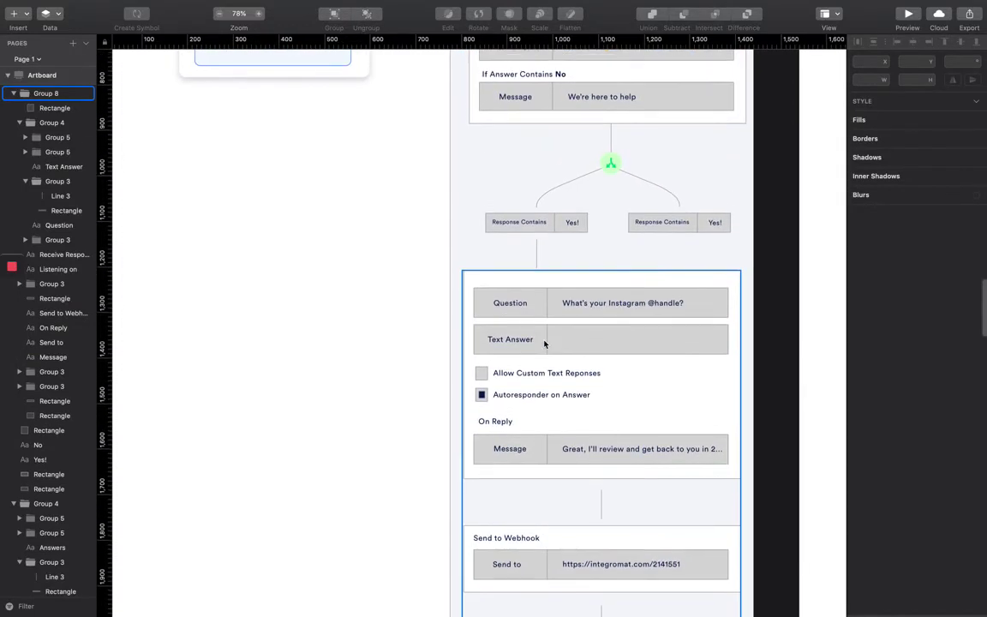
pyautogui.scroll(1, 544, 344)
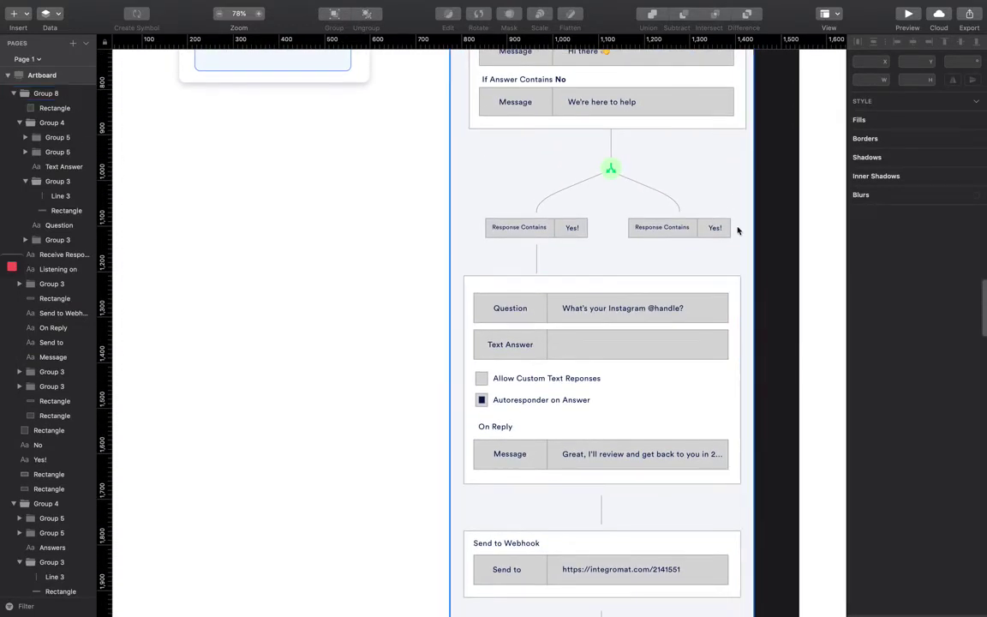
pyautogui.click(715, 228)
pyautogui.doubleClick(715, 229)
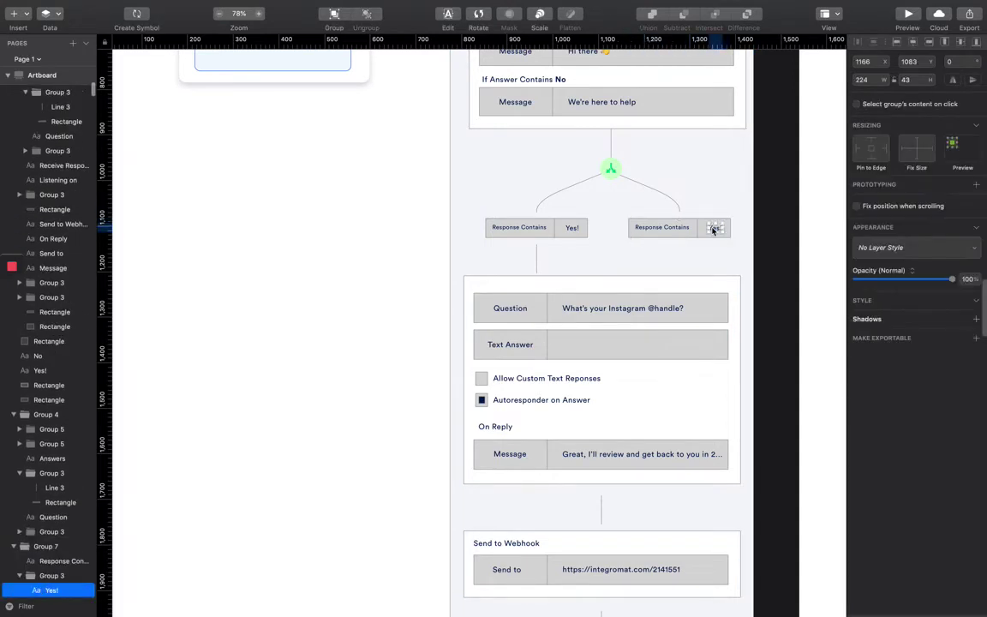
pyautogui.doubleClick(712, 228)
pyautogui.press('Return')
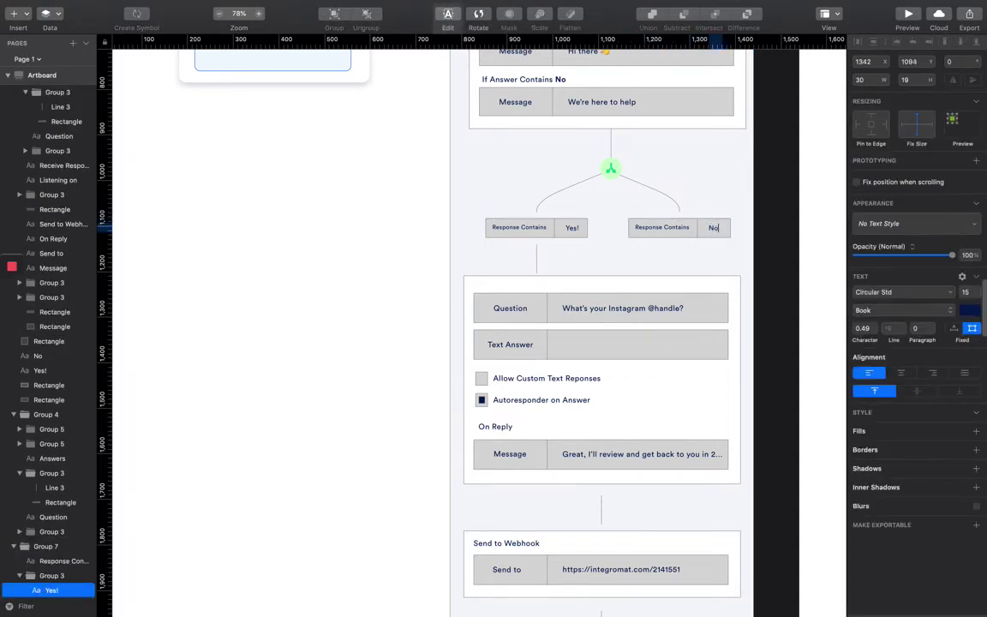
pyautogui.write('No')
pyautogui.scroll(3, 759, 244)
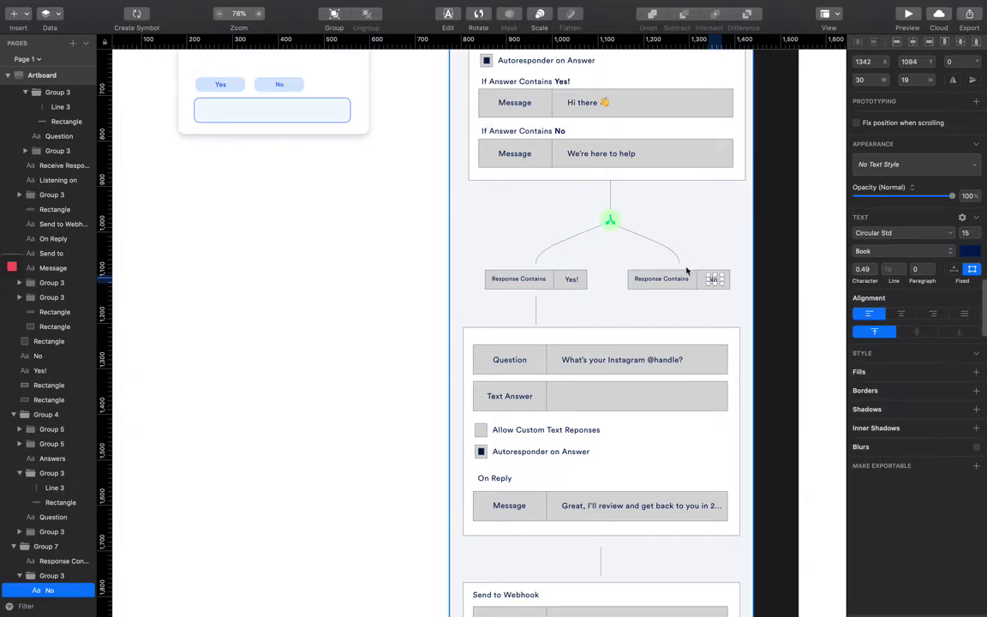
pyautogui.click(711, 284)
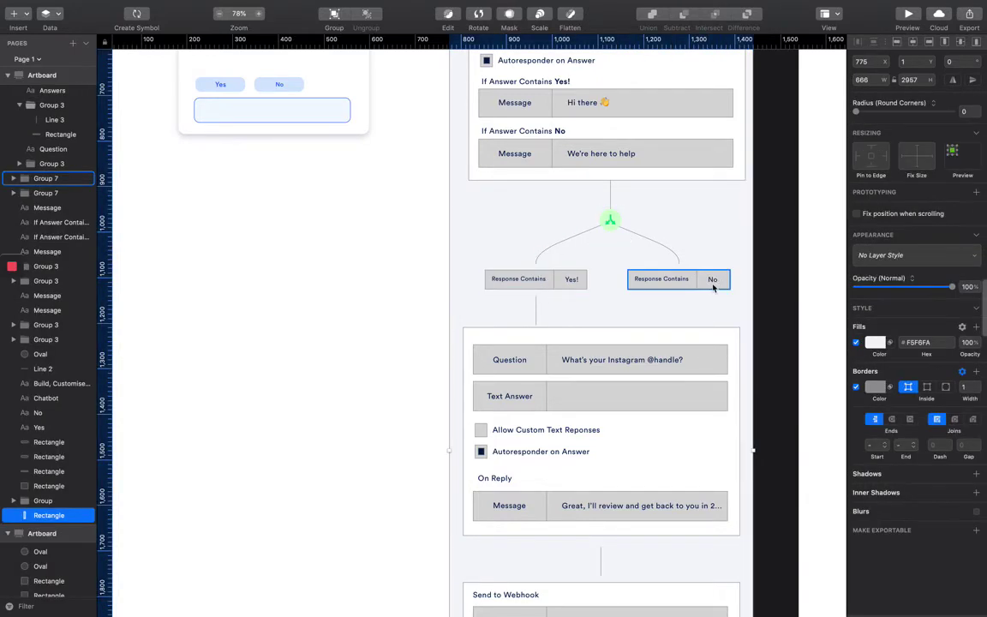
# Step: Review the flow from the Yes! and No branches to the webhook blocks, and the first question beside the chat widget
pyautogui.scroll(-3, 709, 285)
pyautogui.scroll(-5, 706, 287)
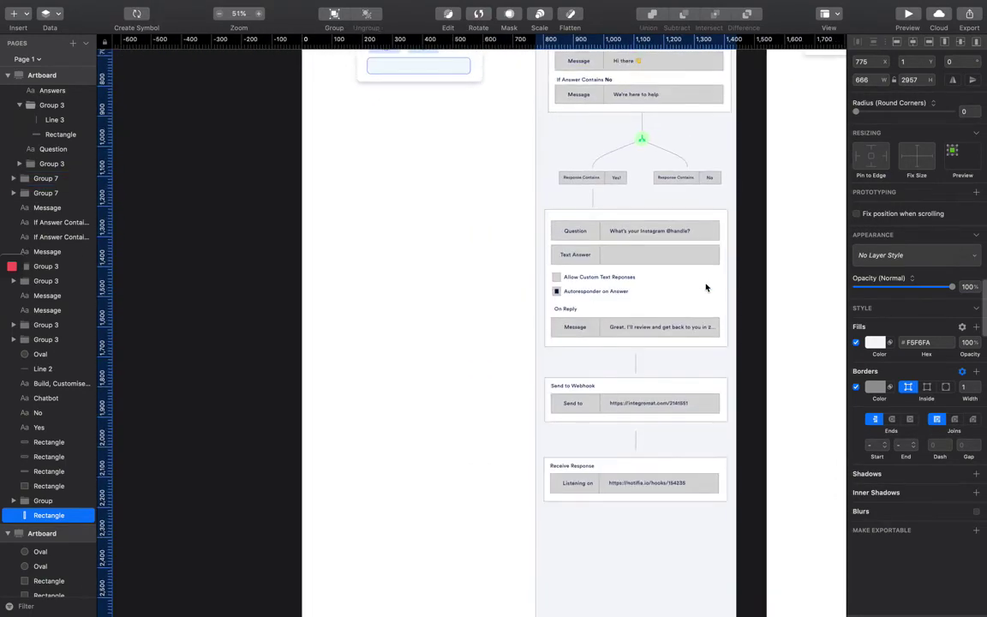
pyautogui.scroll(-2, 706, 287)
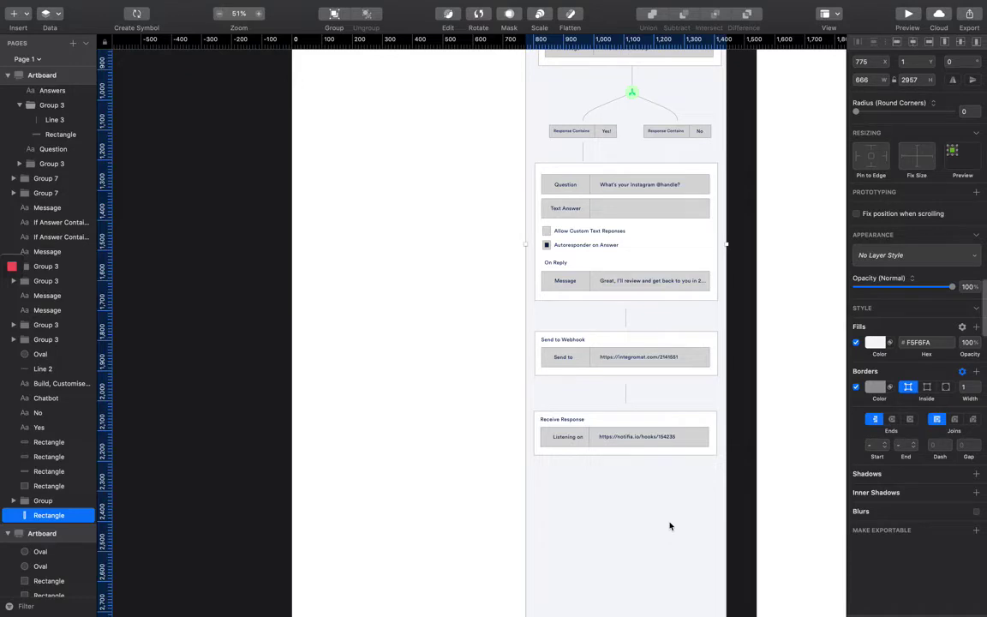
pyautogui.scroll(5, 667, 341)
pyautogui.keyDown('ctrl'); pyautogui.scroll(3, 667, 345); pyautogui.keyUp('ctrl')
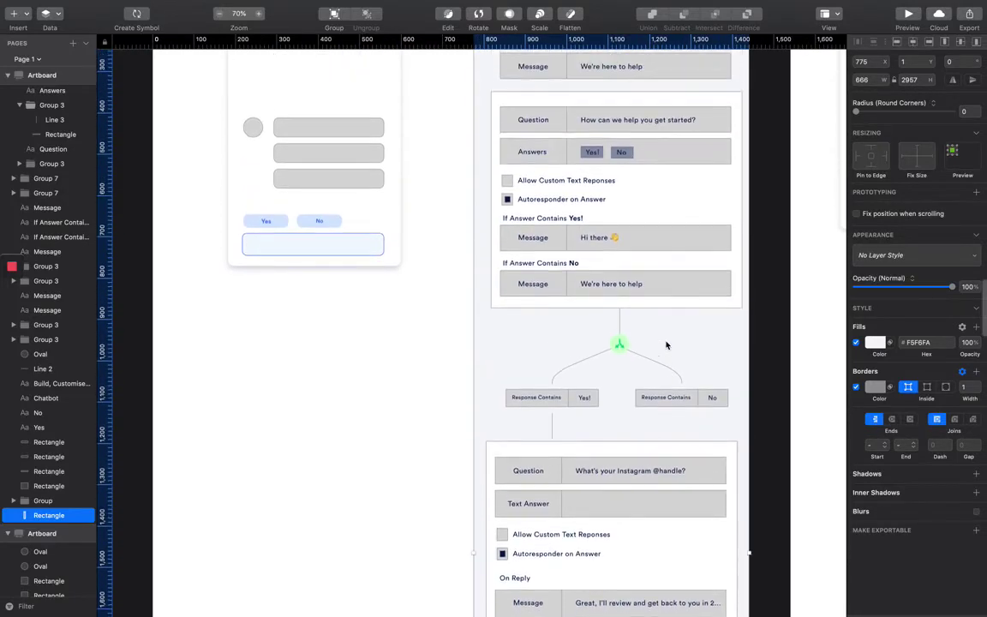
pyautogui.scroll(2, 667, 344)
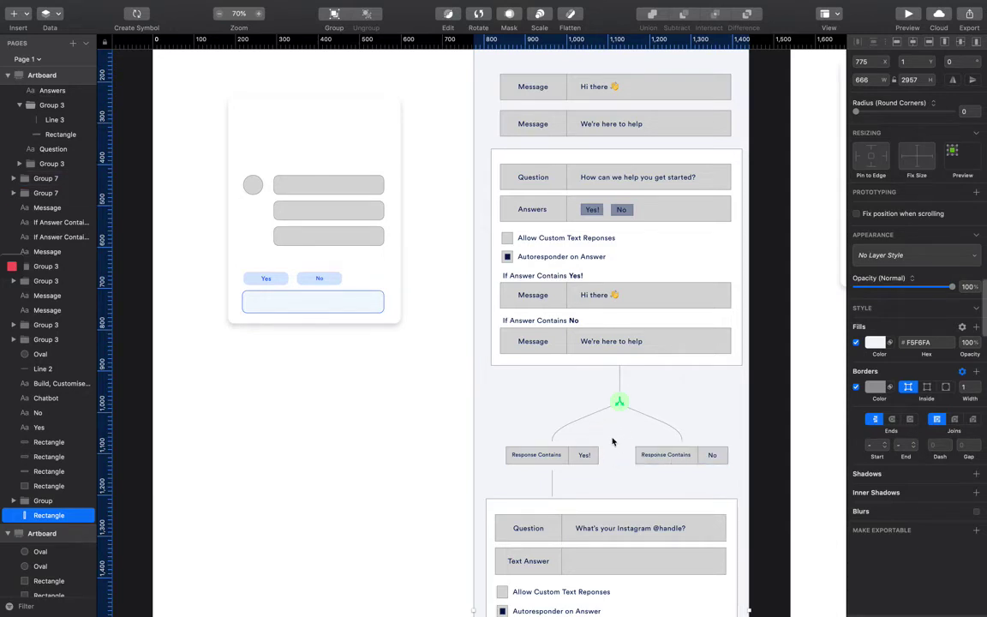
# Step: Trace the flow from the first question's answers through both response branches and the webhook blocks to the end of the artboard
pyautogui.scroll(-10, 613, 441)
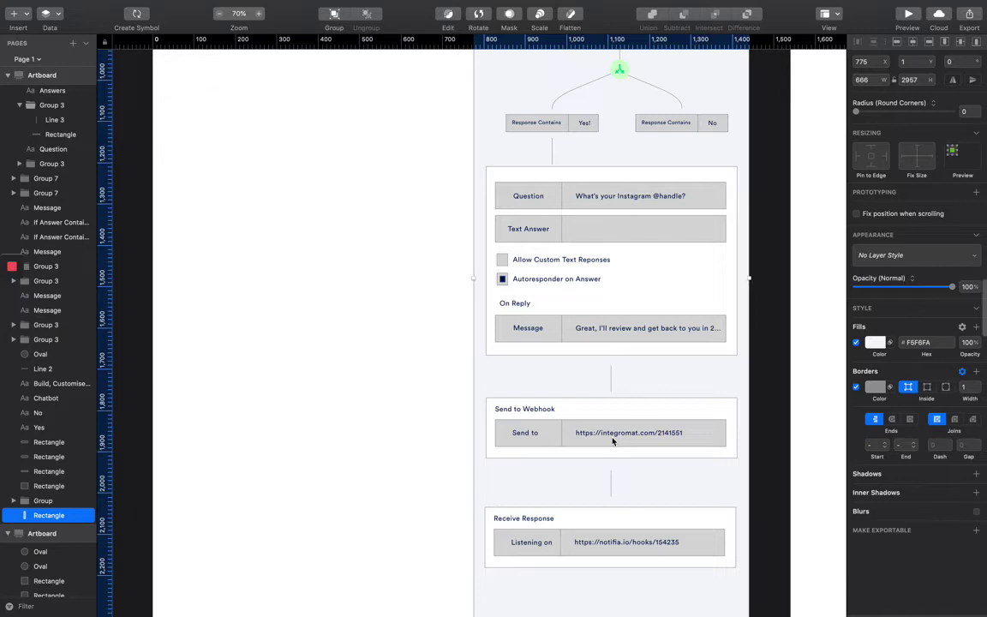
pyautogui.scroll(3, 613, 442)
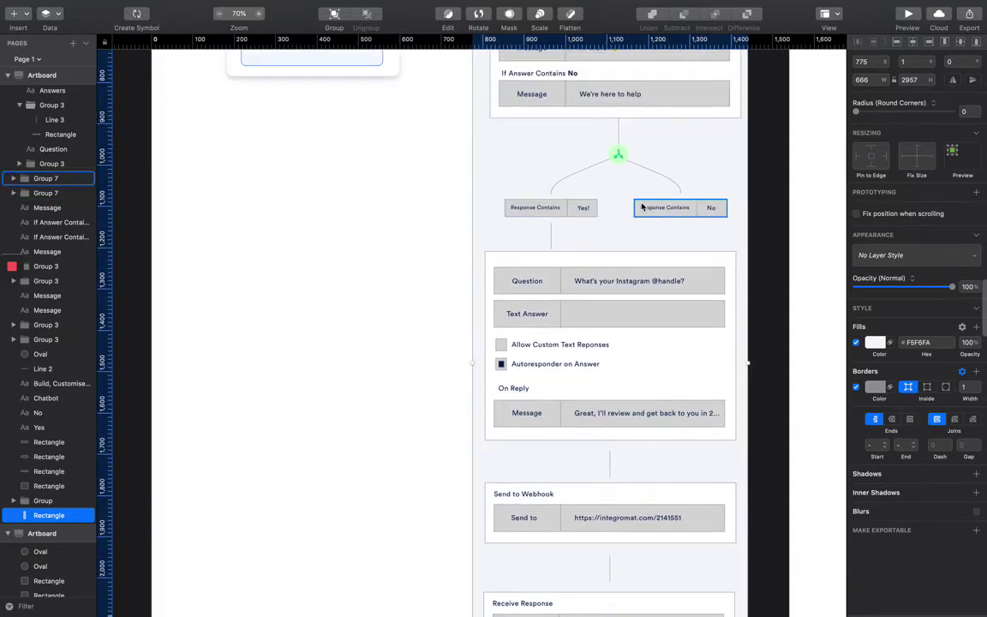
pyautogui.scroll(10, 642, 207)
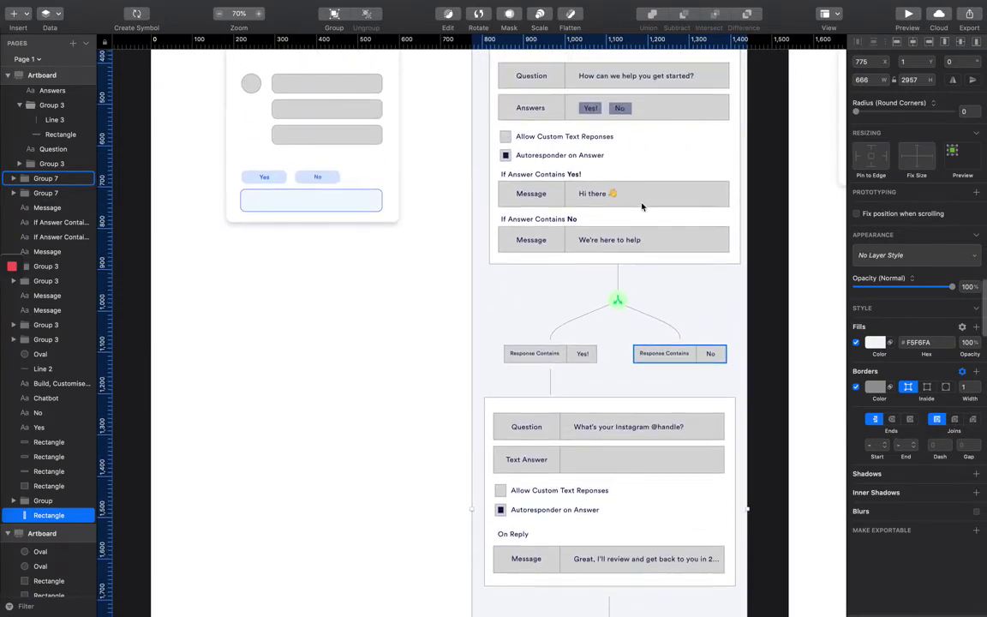
pyautogui.scroll(-10, 642, 206)
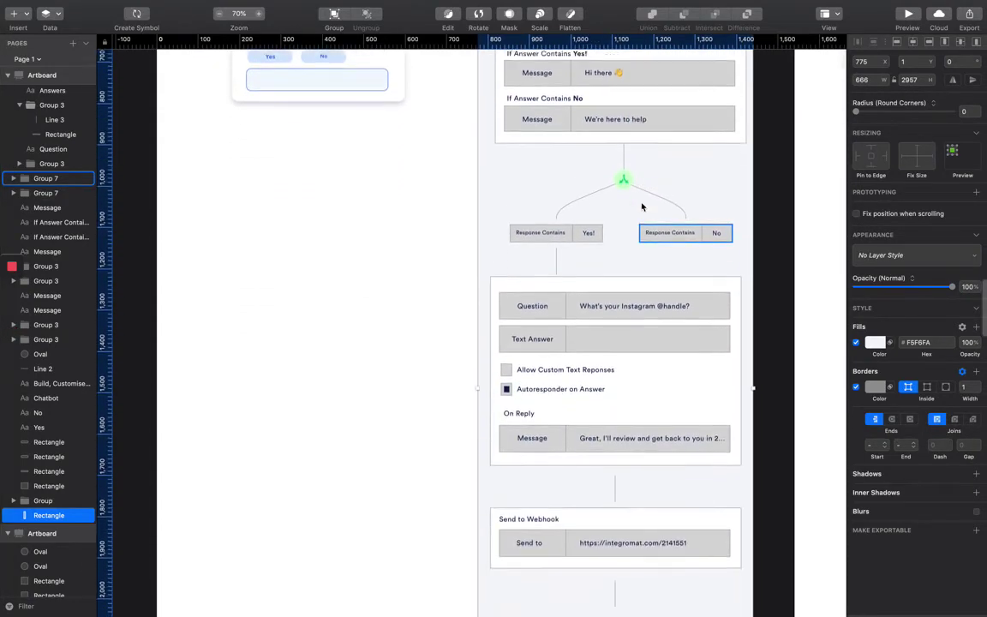
pyautogui.scroll(-3, 641, 206)
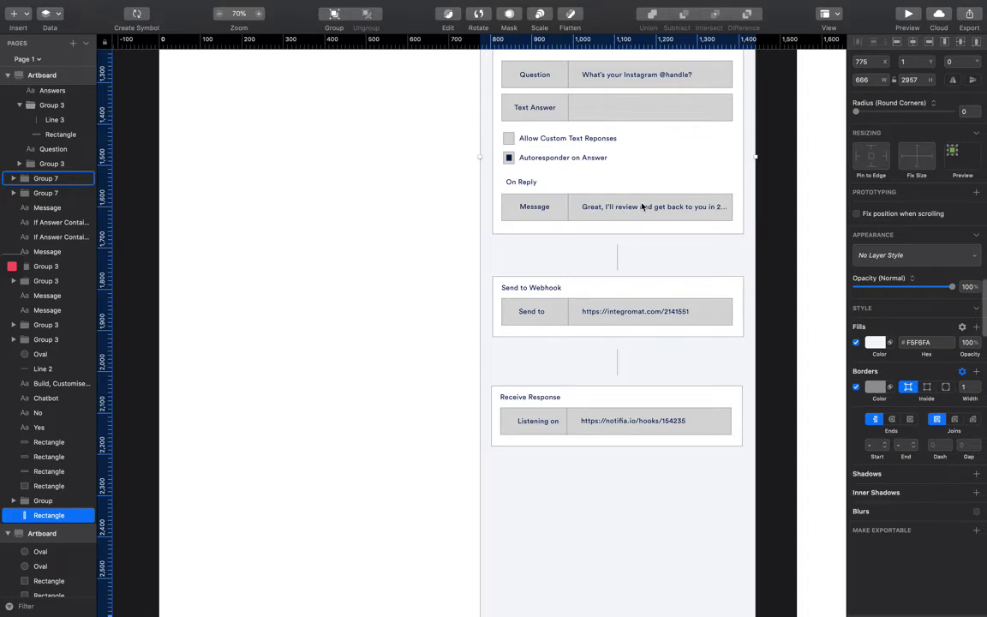
pyautogui.scroll(10, 642, 206)
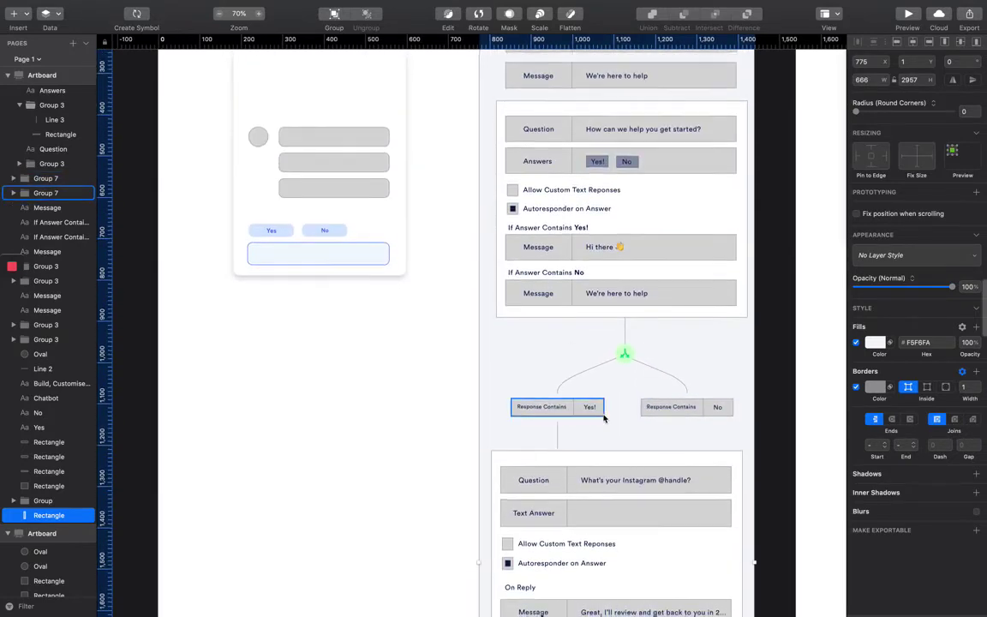
pyautogui.scroll(-2, 604, 418)
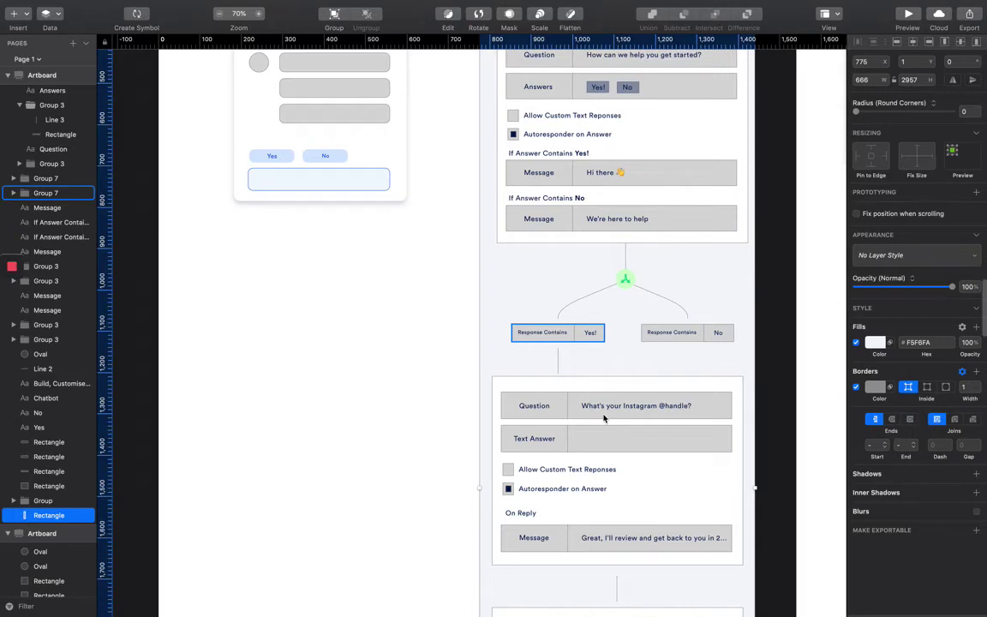
pyautogui.scroll(-8, 704, 334)
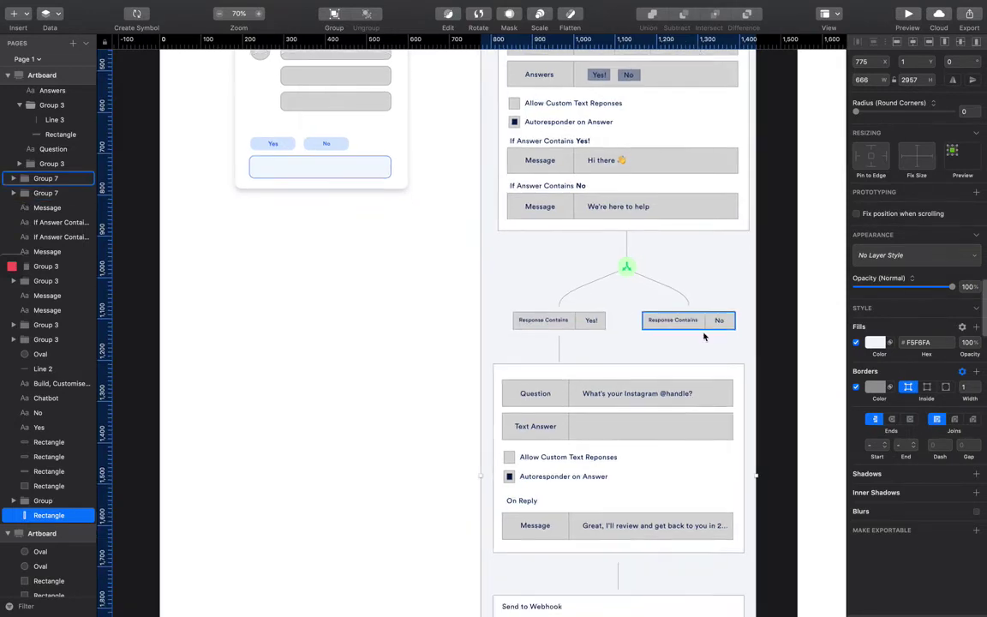
pyautogui.scroll(-8, 704, 335)
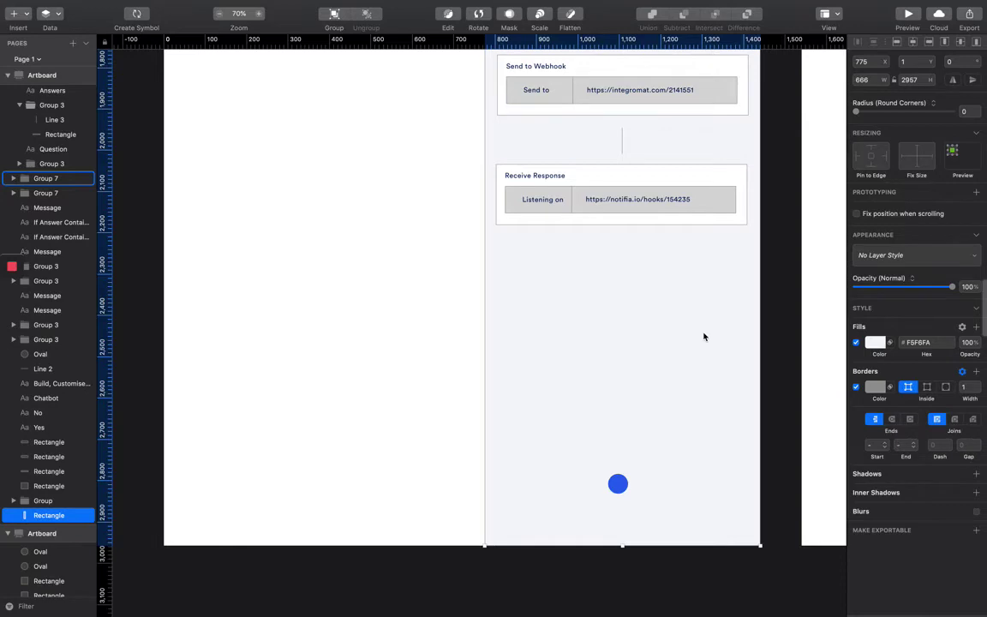
# Step: Review the chat widget mockup beside the first question, and follow the Yes! branch through the Instagram handle question to the webhook blocks
pyautogui.scroll(20, 703, 336)
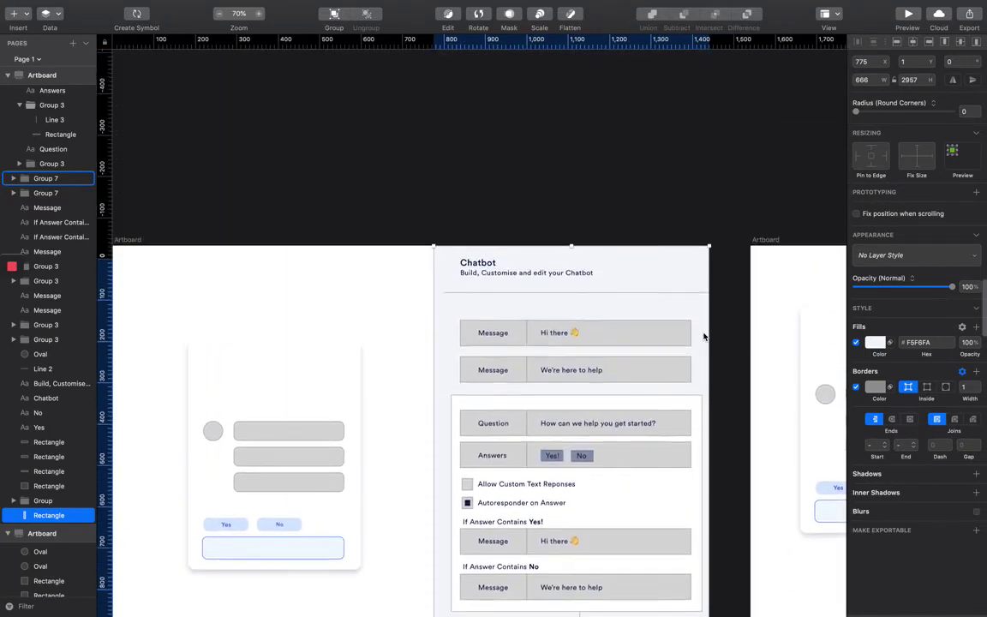
pyautogui.scroll(5, 703, 337)
pyautogui.scroll(-10, 703, 337)
pyautogui.hscroll(-4, 703, 337)
pyautogui.hscroll(4, 280, 254)
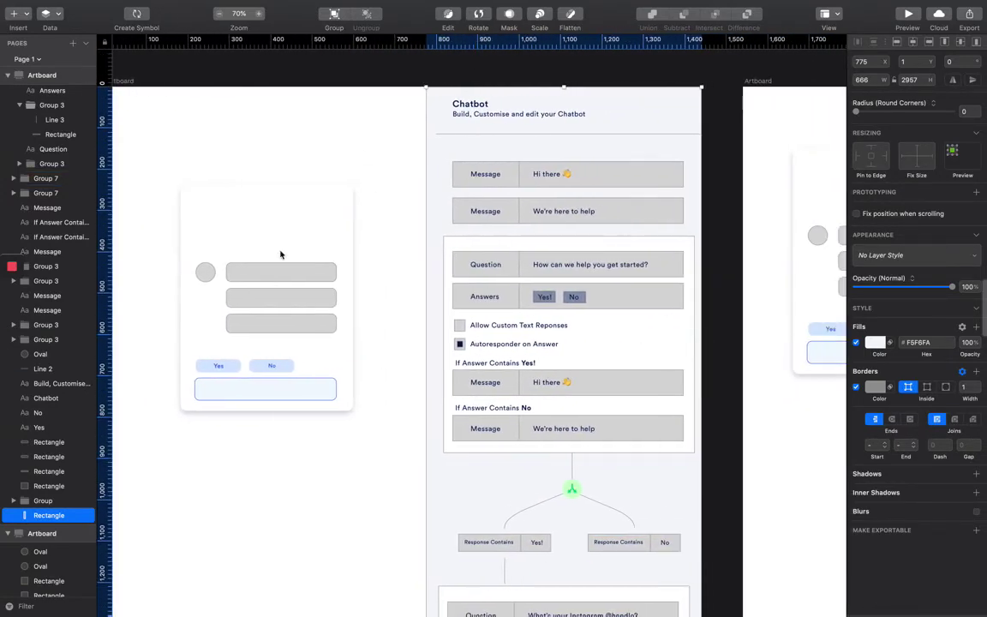
pyautogui.scroll(-10, 508, 352)
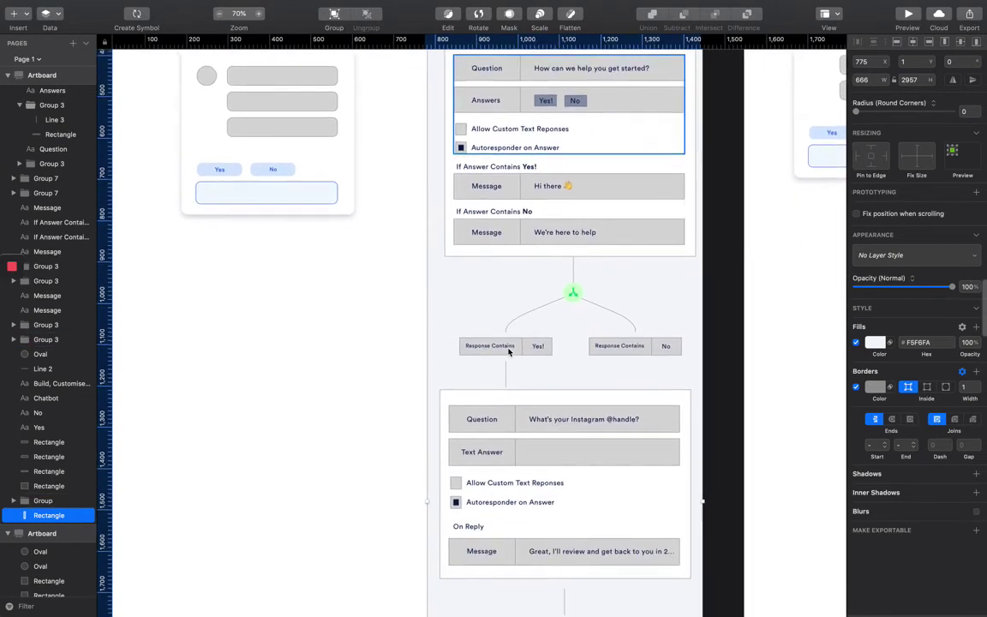
pyautogui.scroll(6, 508, 352)
pyautogui.scroll(-14, 508, 352)
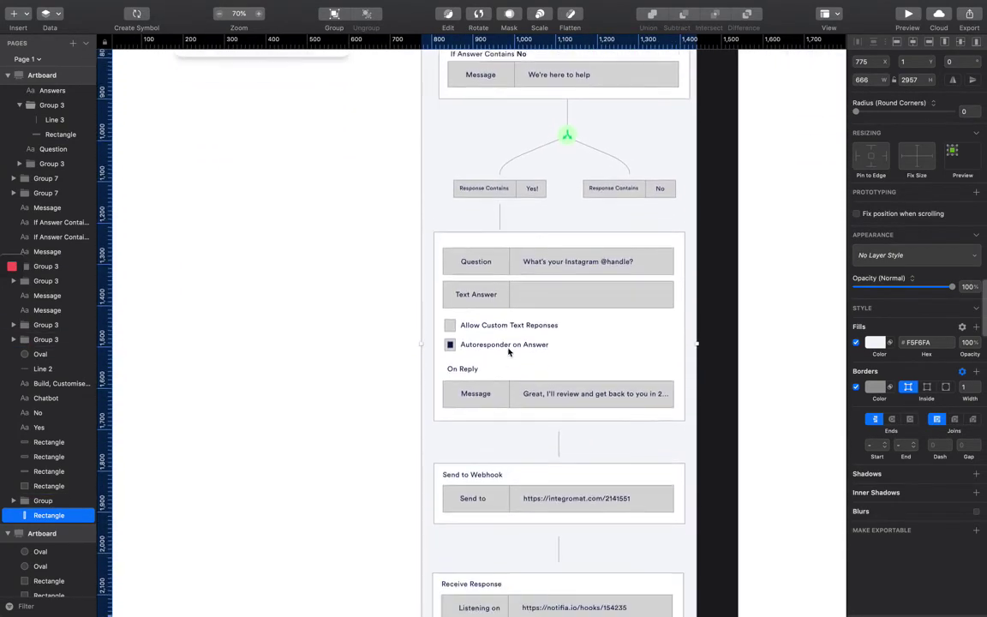
pyautogui.scroll(-3, 508, 351)
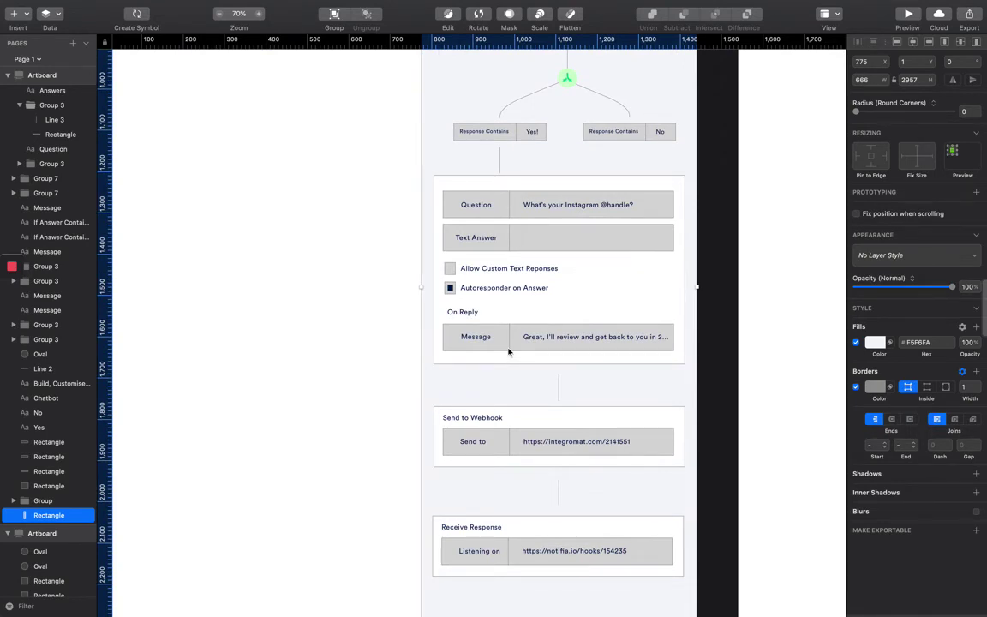
# Step: Examine the whole chatbot flow in a wider view, from the Chatbot header and opening messages down to the blue circle below Receive Response
pyautogui.scroll(20, 508, 351)
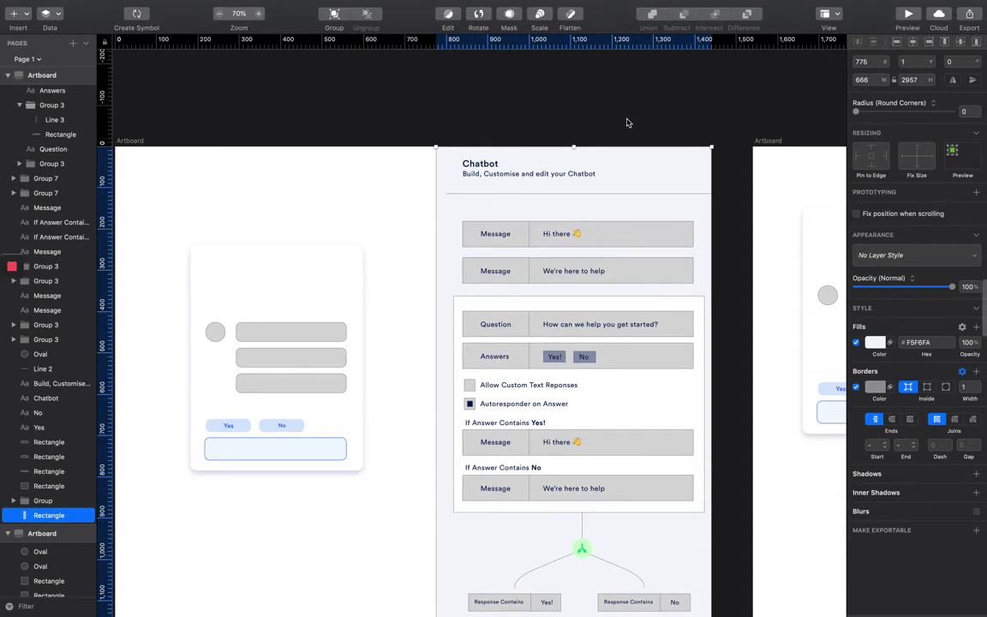
pyautogui.scroll(-3, 626, 123)
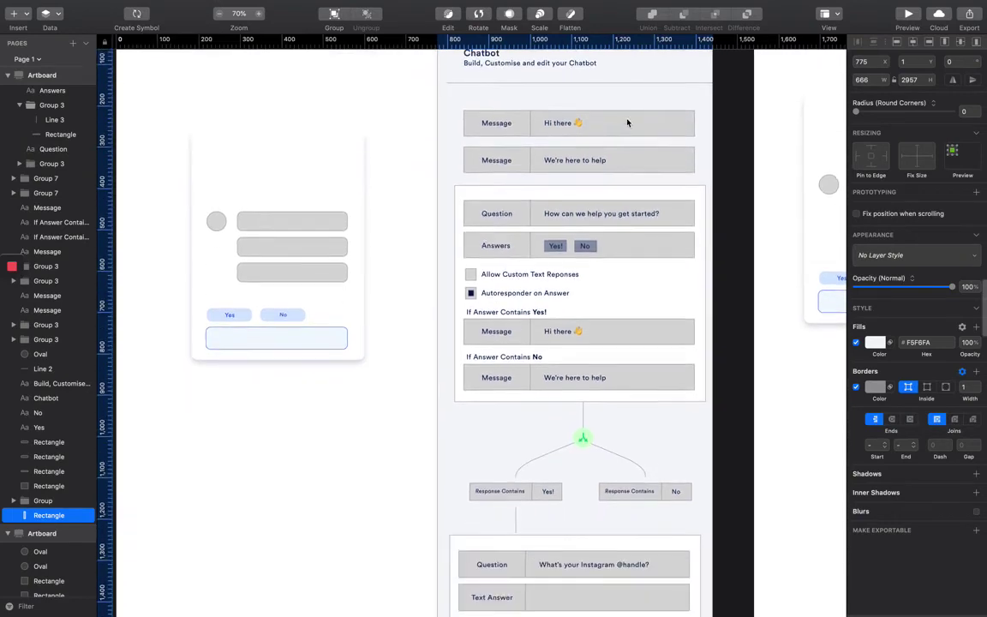
pyautogui.scroll(-5, 627, 124)
pyautogui.scroll(2, 560, 249)
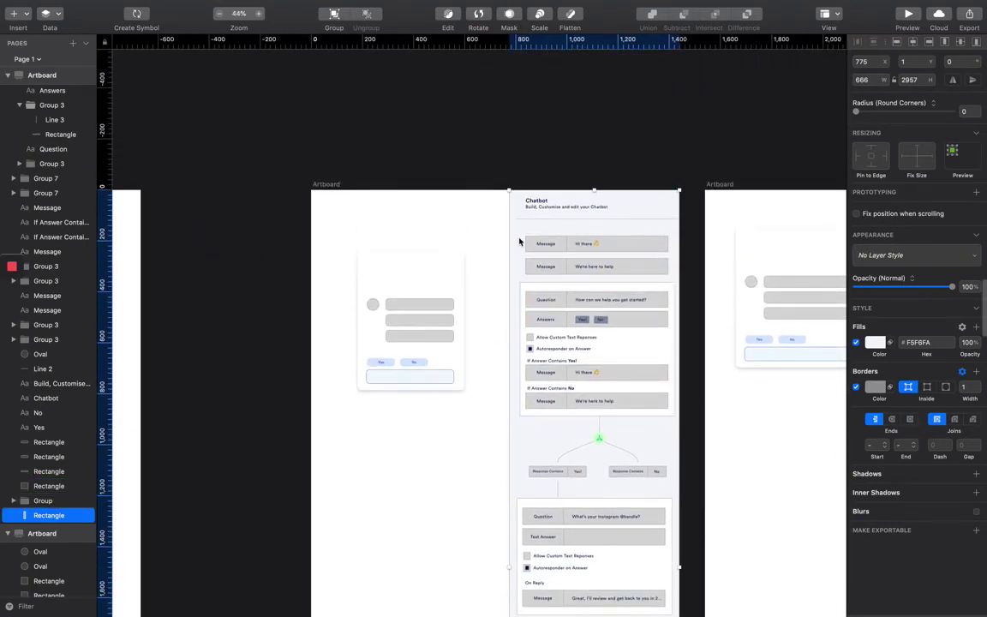
pyautogui.scroll(-5, 546, 367)
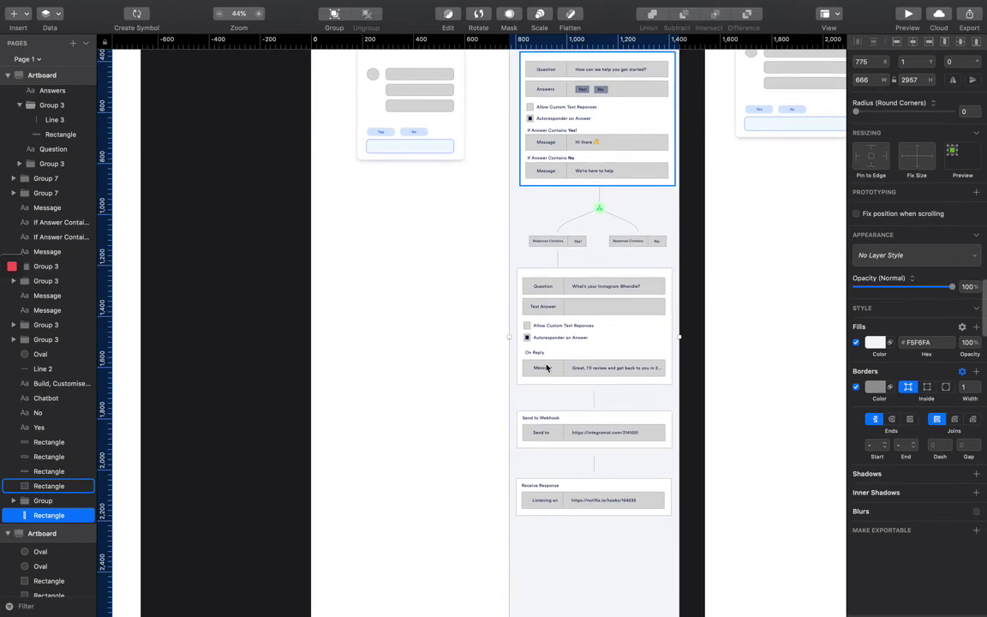
pyautogui.scroll(2, 544, 373)
pyautogui.scroll(4, 540, 394)
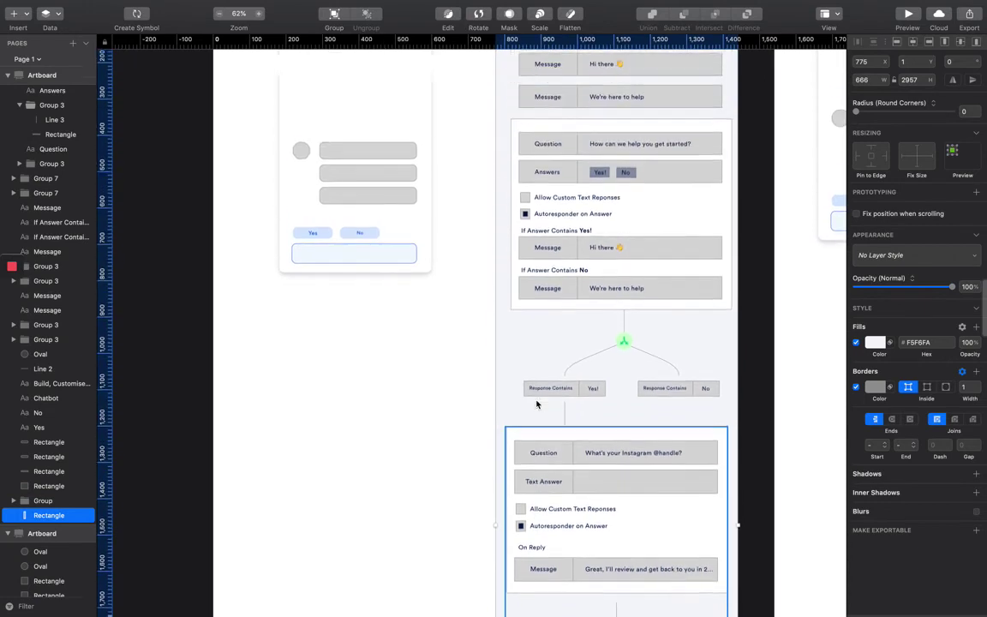
pyautogui.scroll(1, 537, 404)
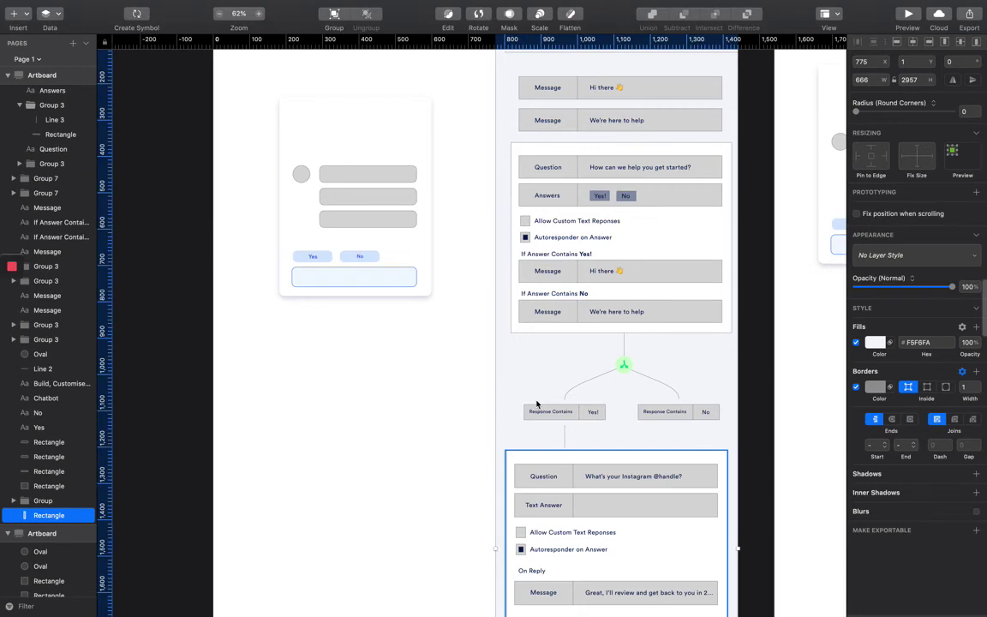
pyautogui.scroll(5, 536, 404)
pyautogui.scroll(-15, 536, 404)
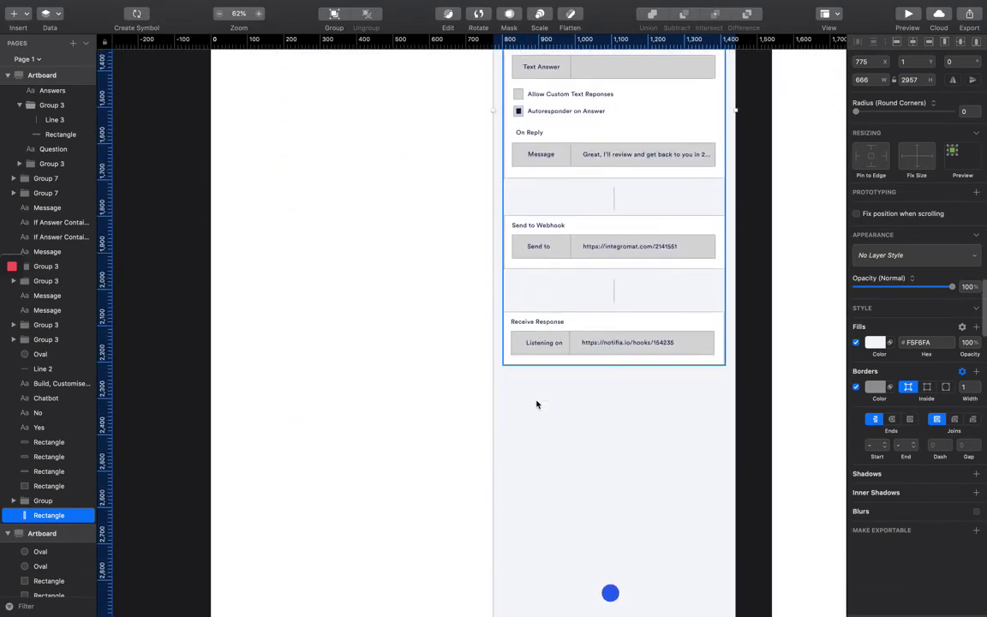
pyautogui.scroll(-5, 537, 403)
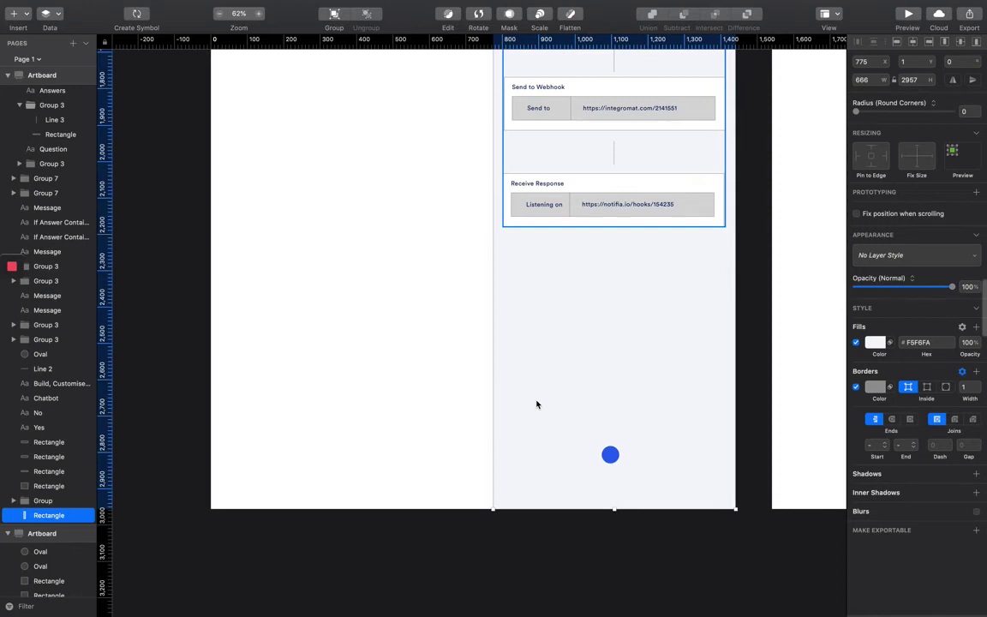
# Step: Recheck the webhook blocks, the response branches and the first question up to the Chatbot header, and clear the layer selection
pyautogui.scroll(4, 537, 405)
pyautogui.scroll(2, 597, 291)
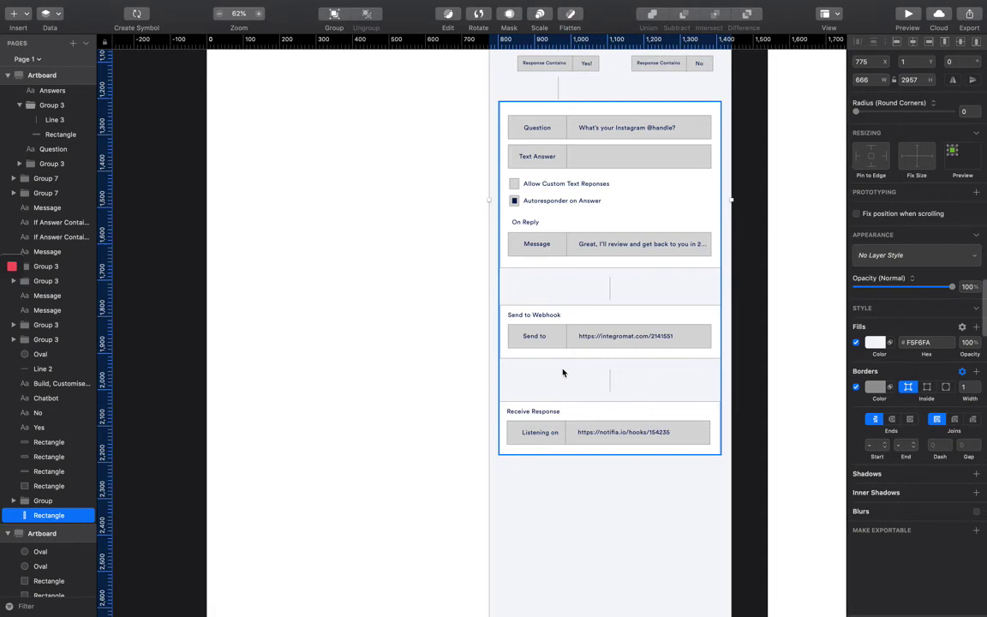
pyautogui.scroll(6, 563, 372)
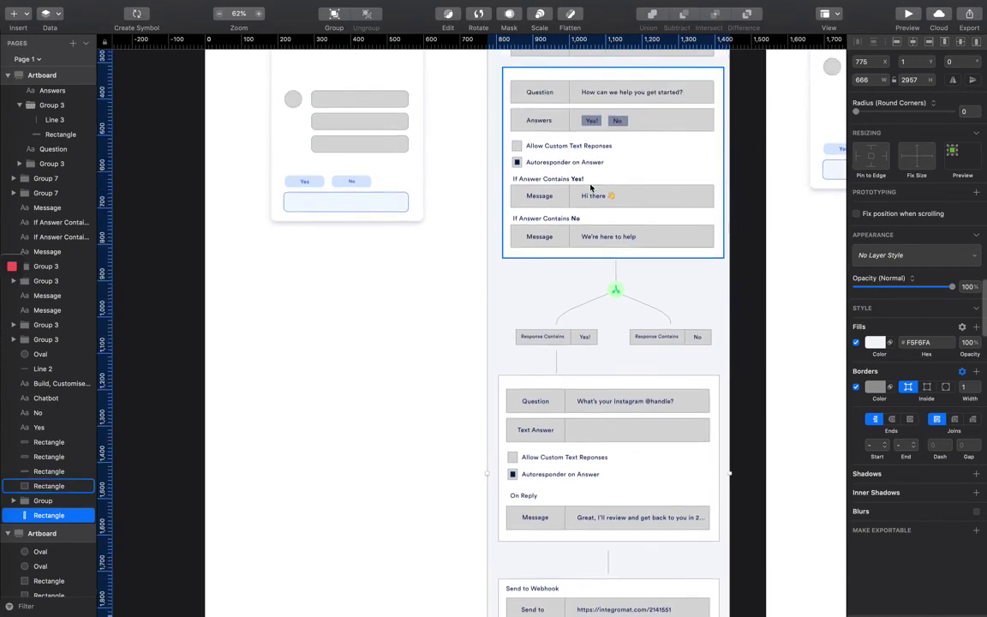
pyautogui.scroll(5, 589, 187)
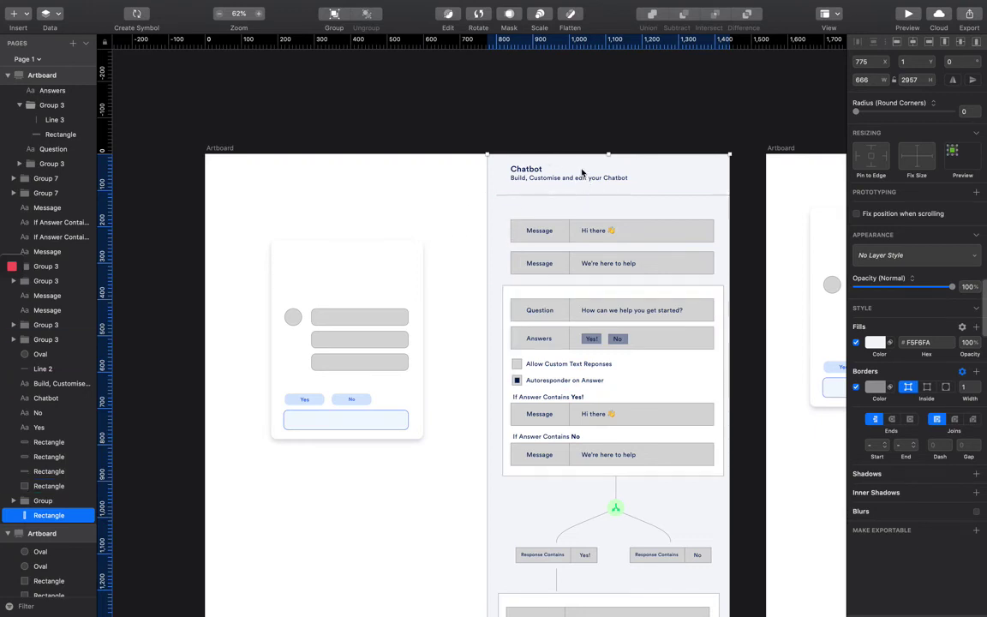
pyautogui.scroll(-10, 508, 474)
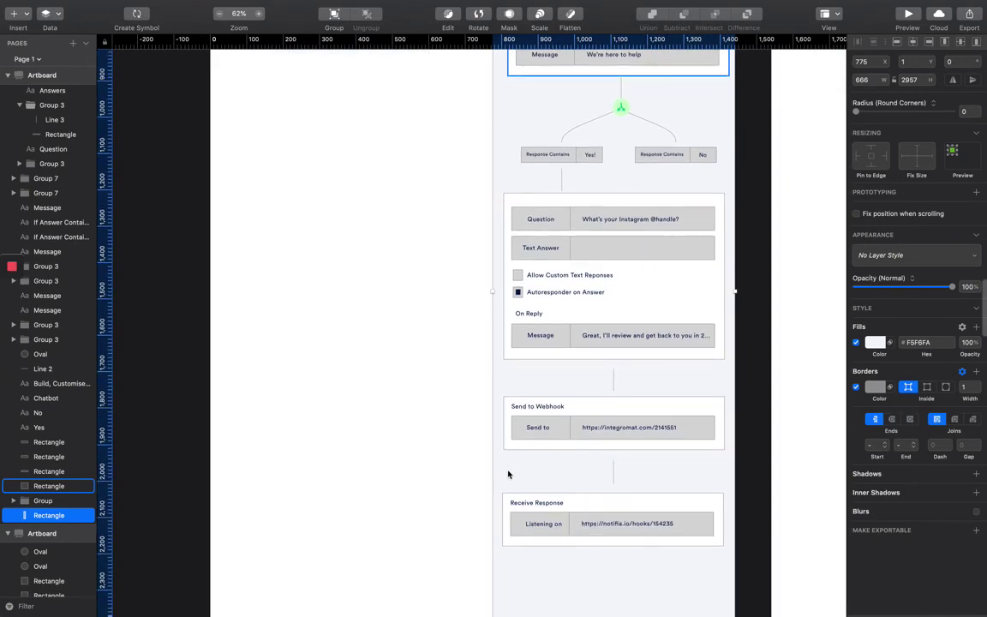
pyautogui.scroll(6, 508, 474)
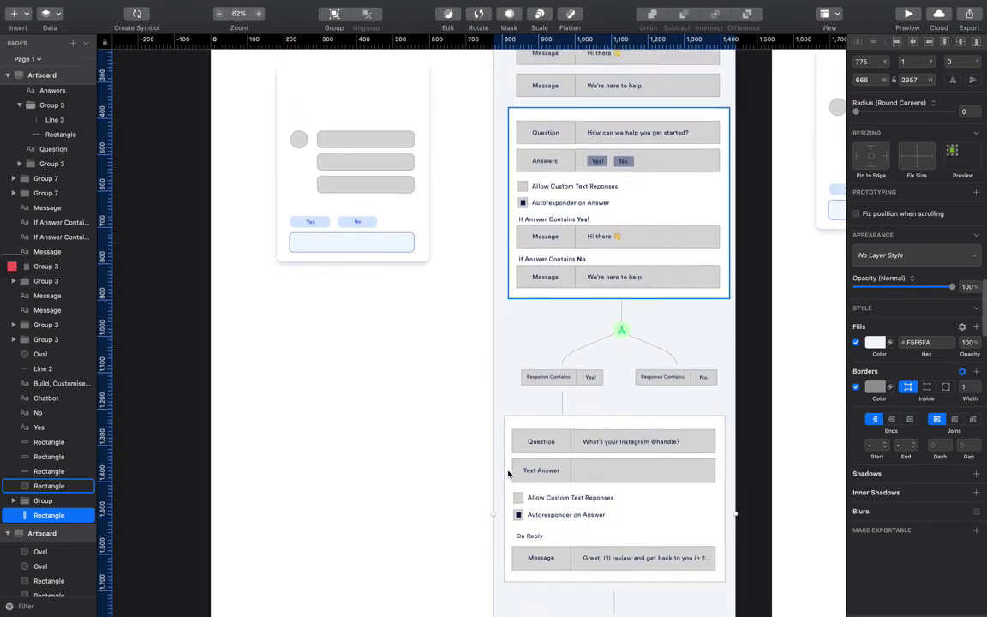
pyautogui.scroll(-1, 508, 474)
pyautogui.scroll(9, 508, 474)
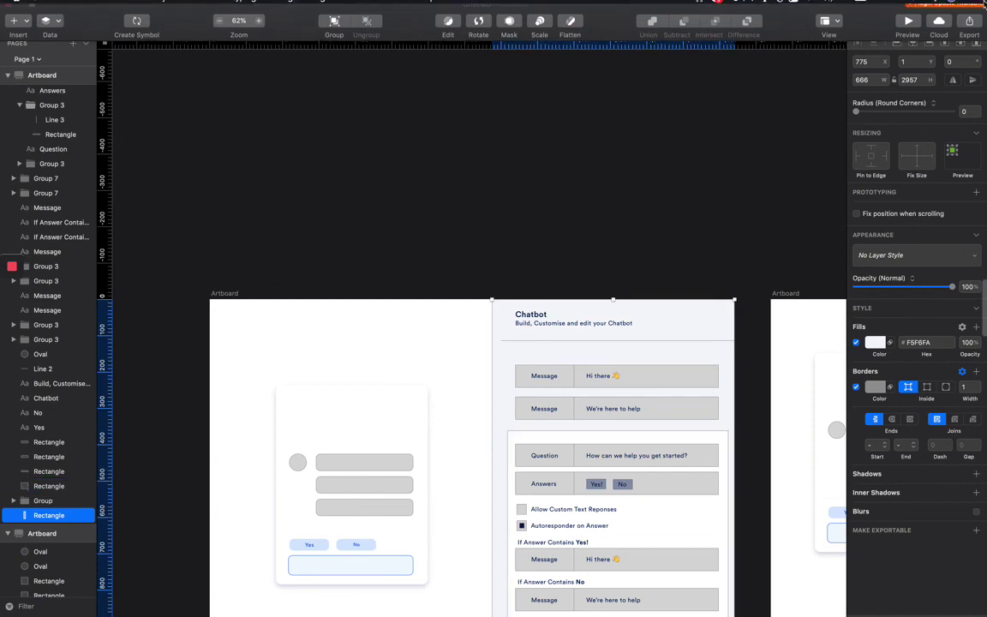
pyautogui.click(897, 6)
pyautogui.click(650, 133)
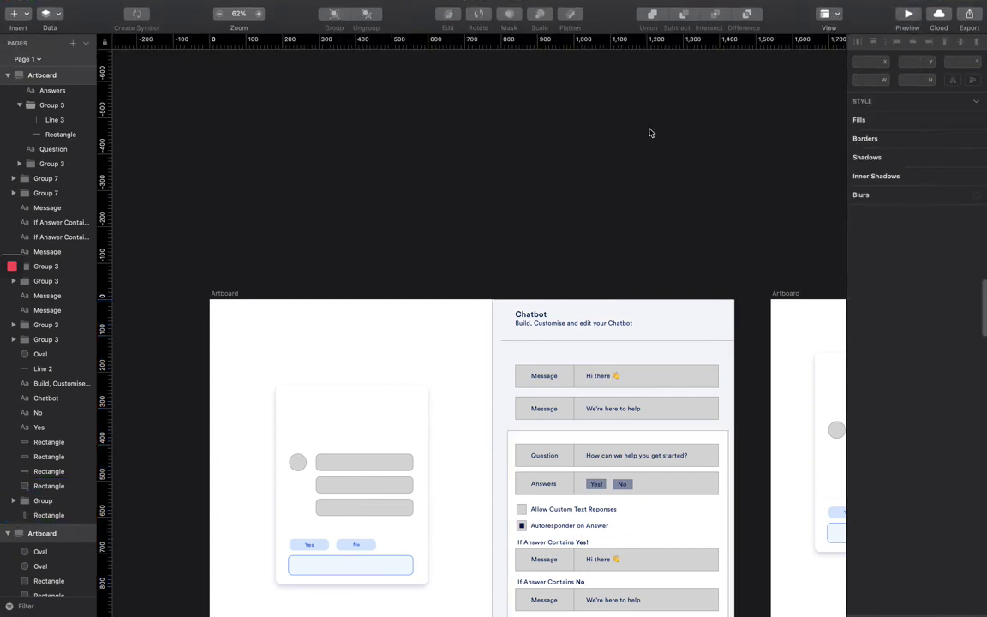